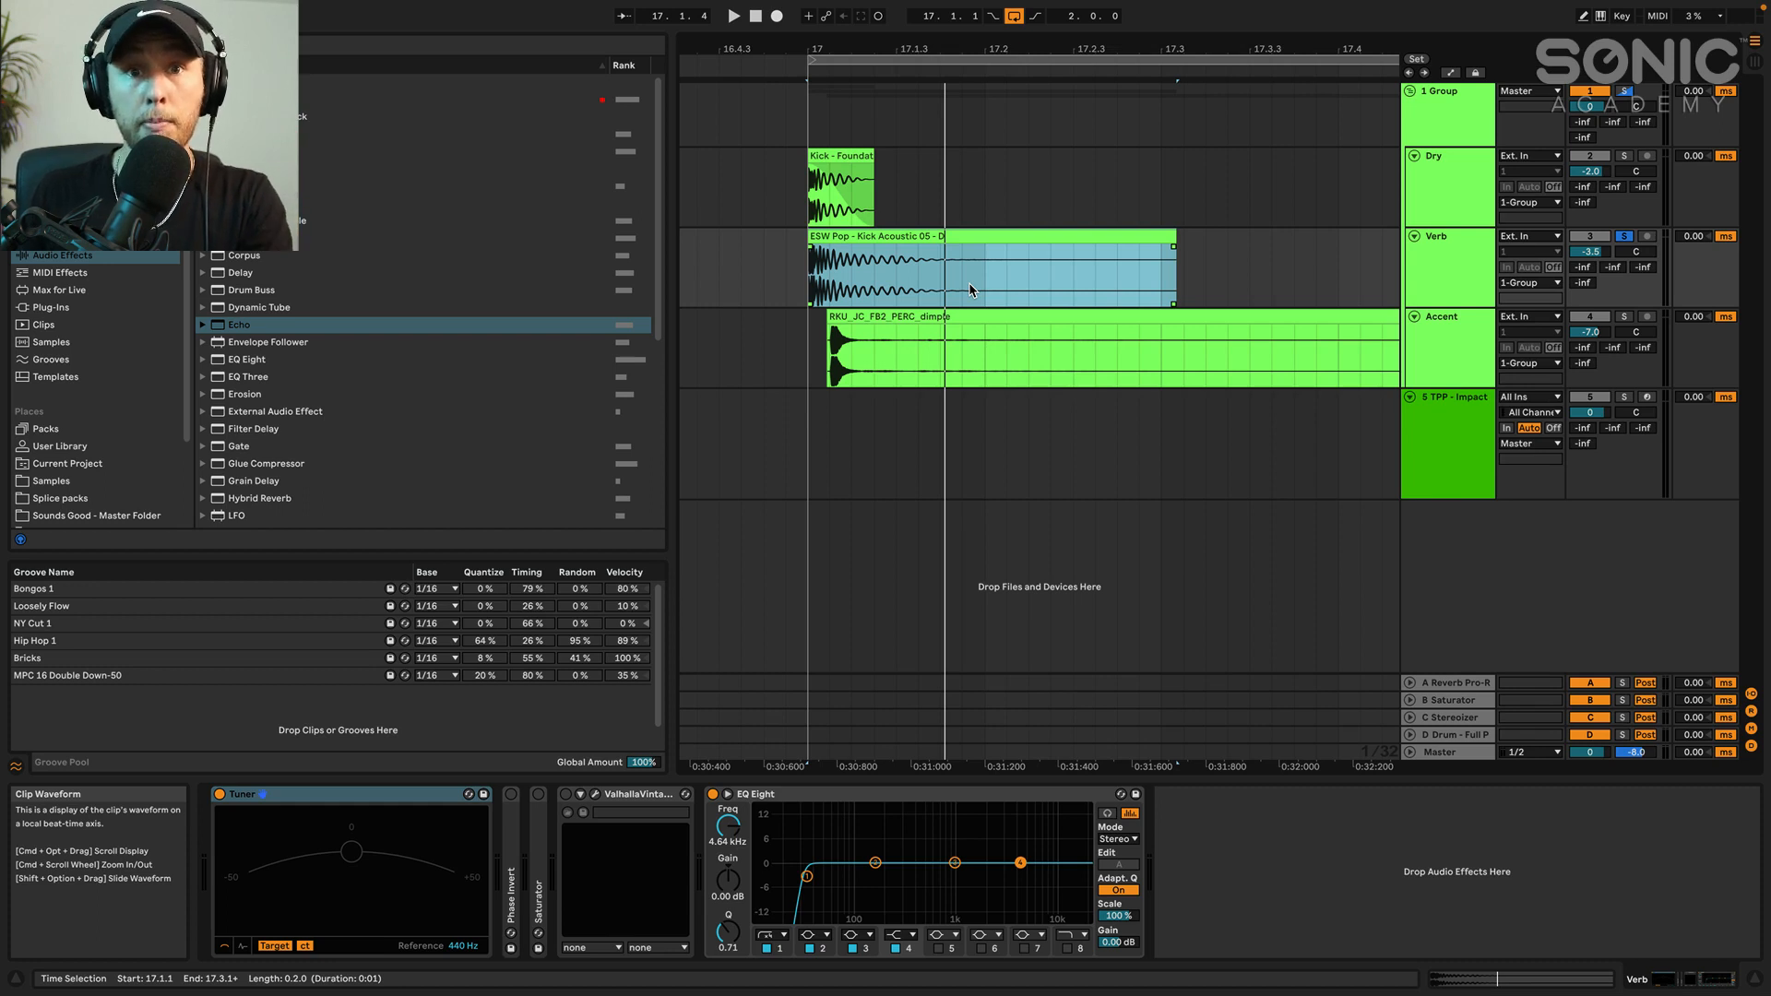
Solo the Accent track and audition its percussion sample from bar 17
click(1625, 317)
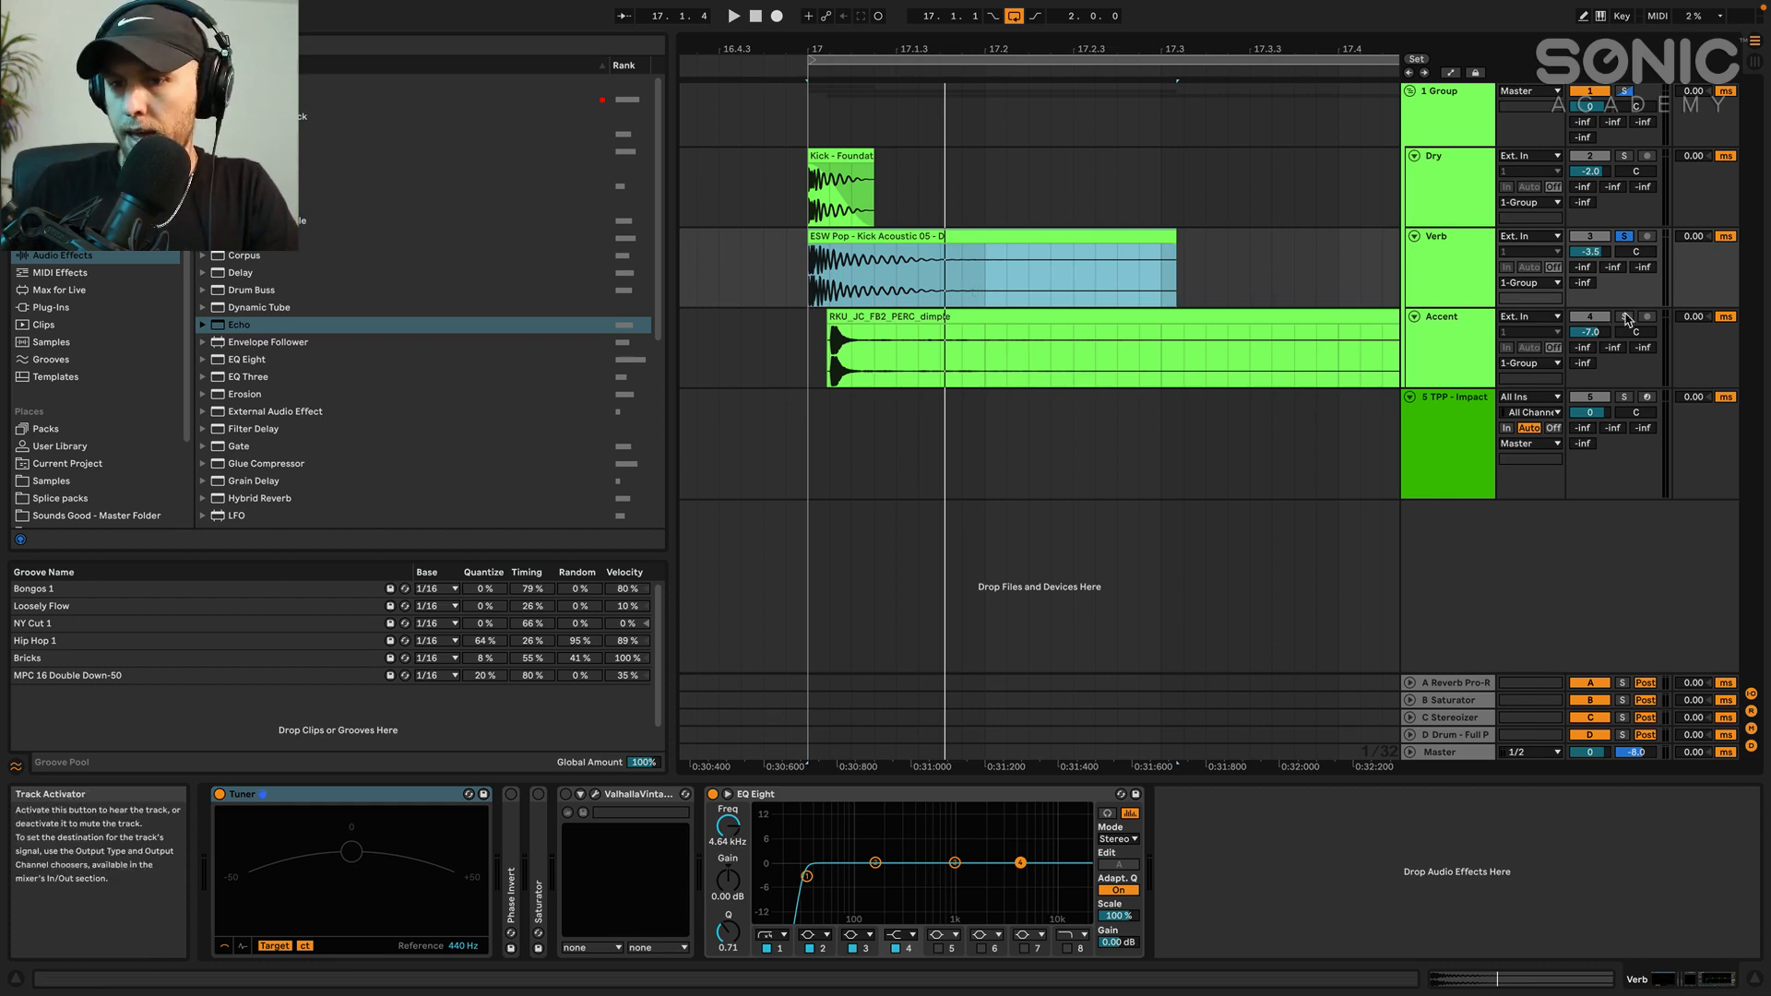
click(801, 370)
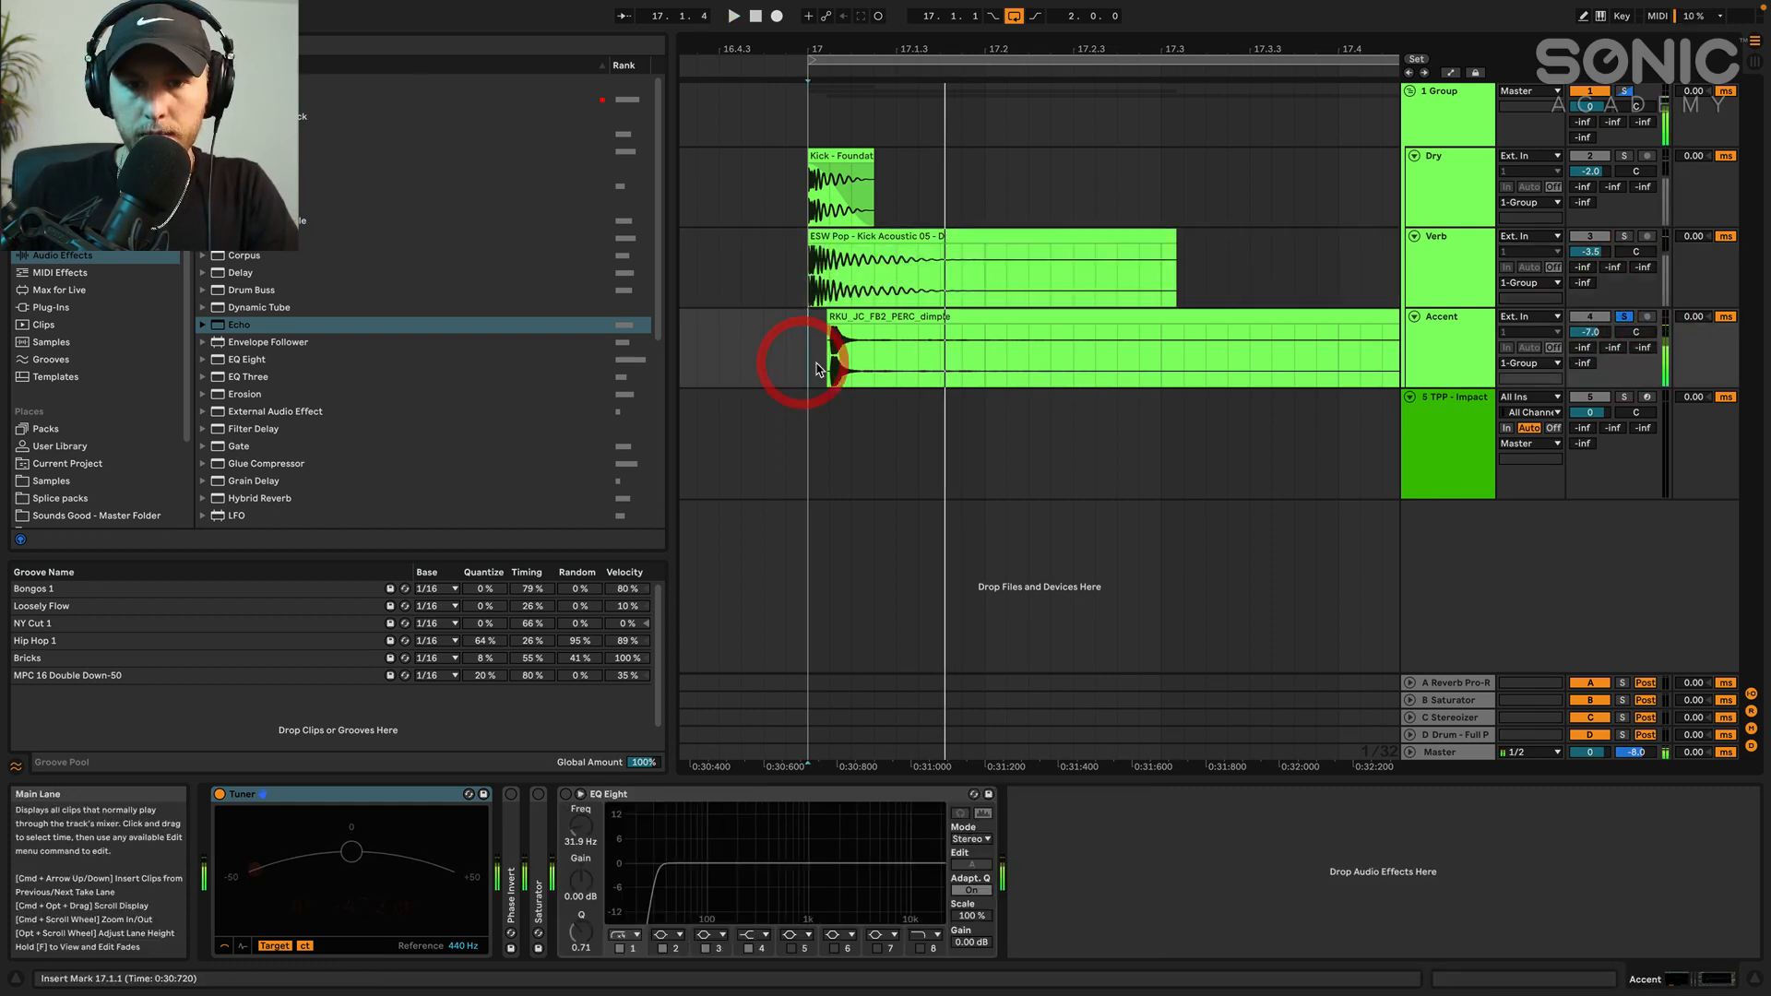
key(space)
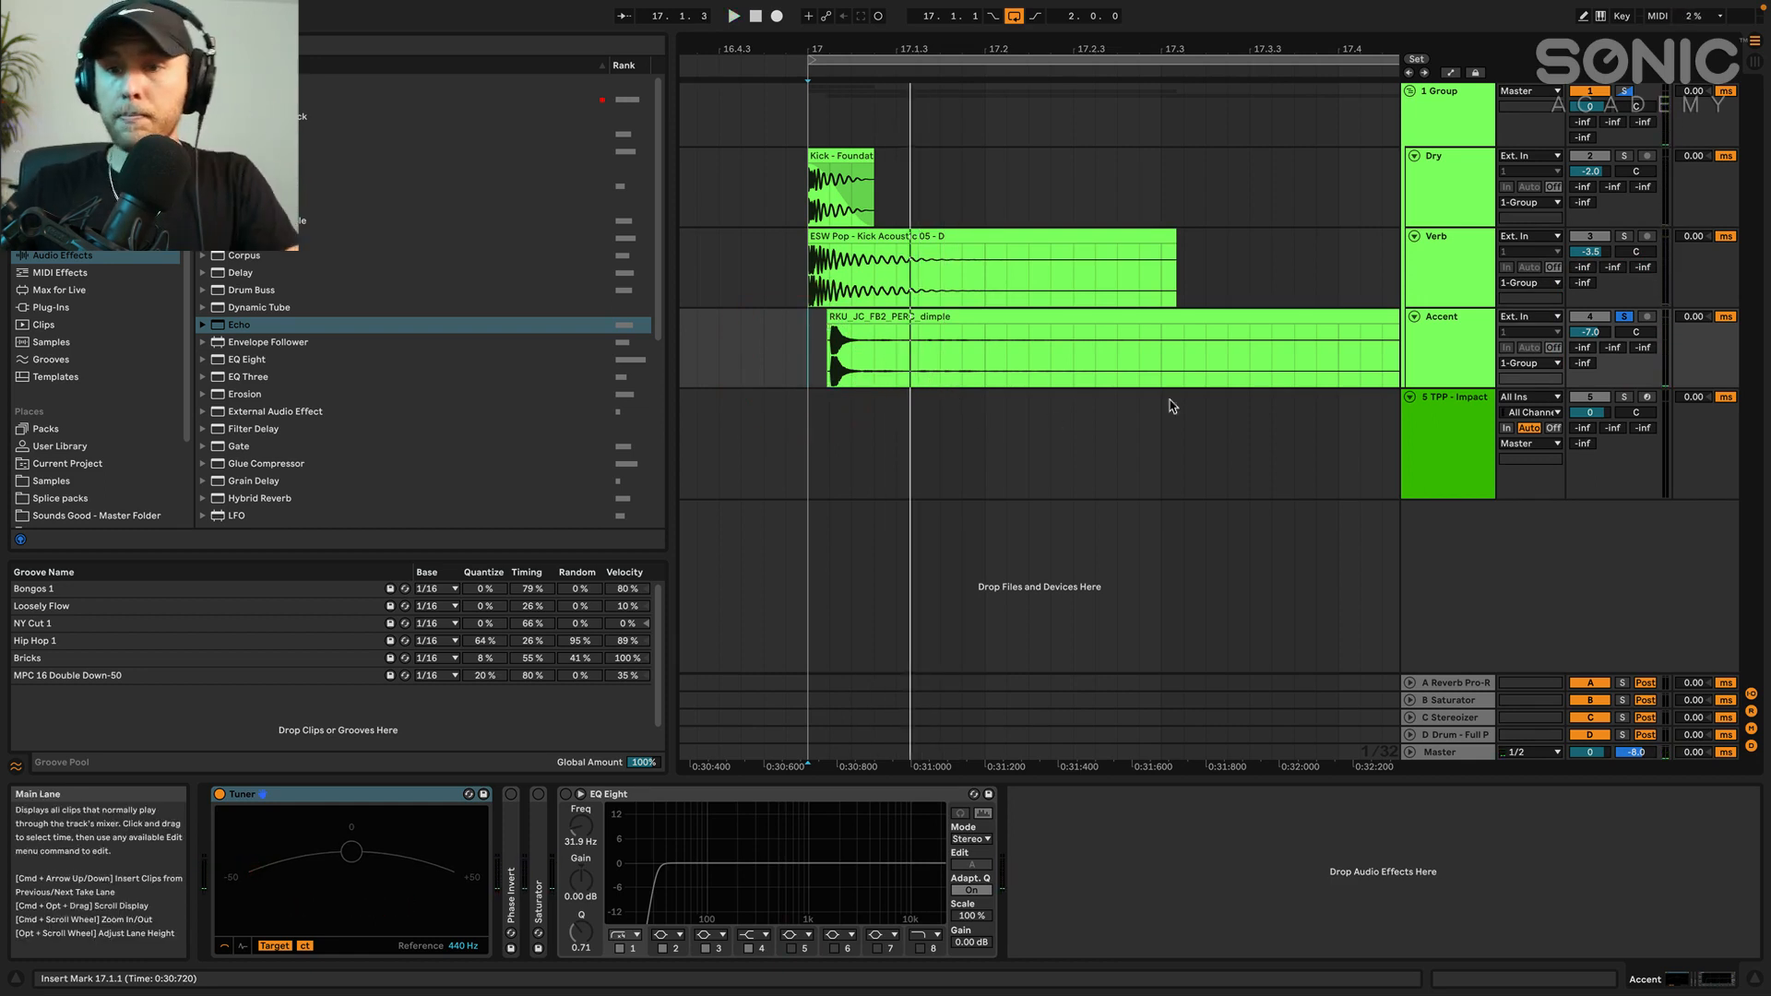
Boost EQ Eight band 2 on the Dry track by about 3.6 dB near 198 Hz during playback
click(1445, 217)
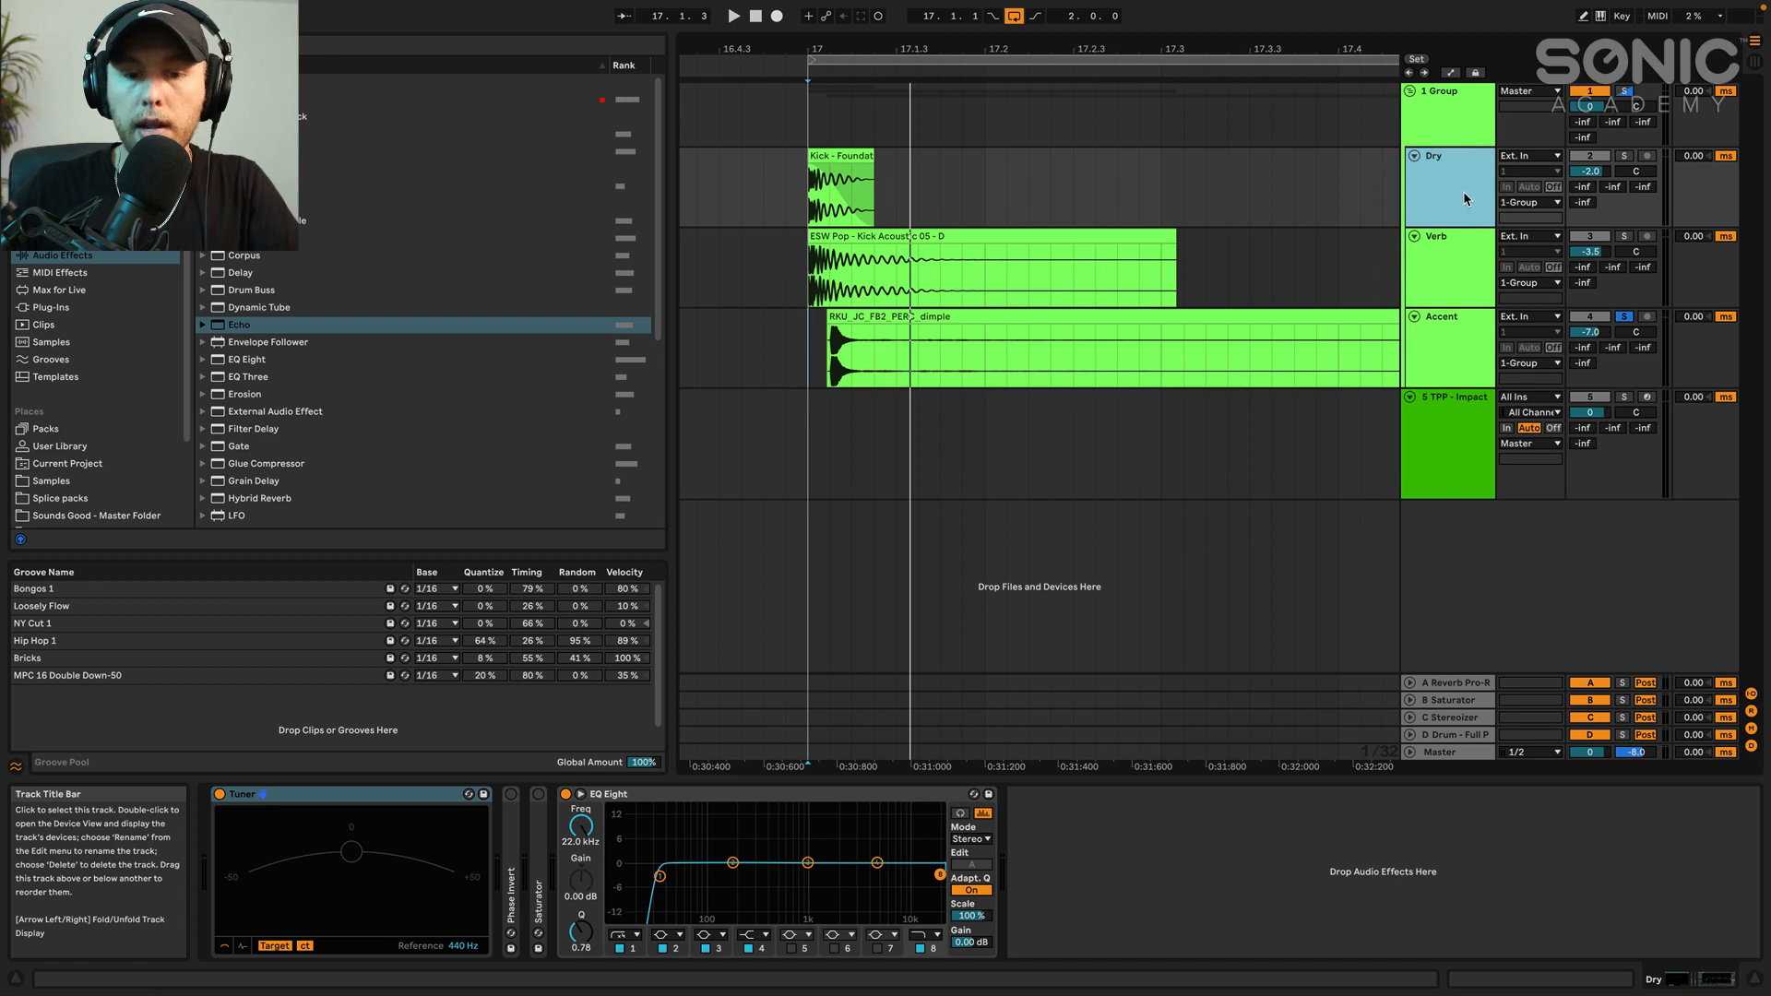
click(1464, 194)
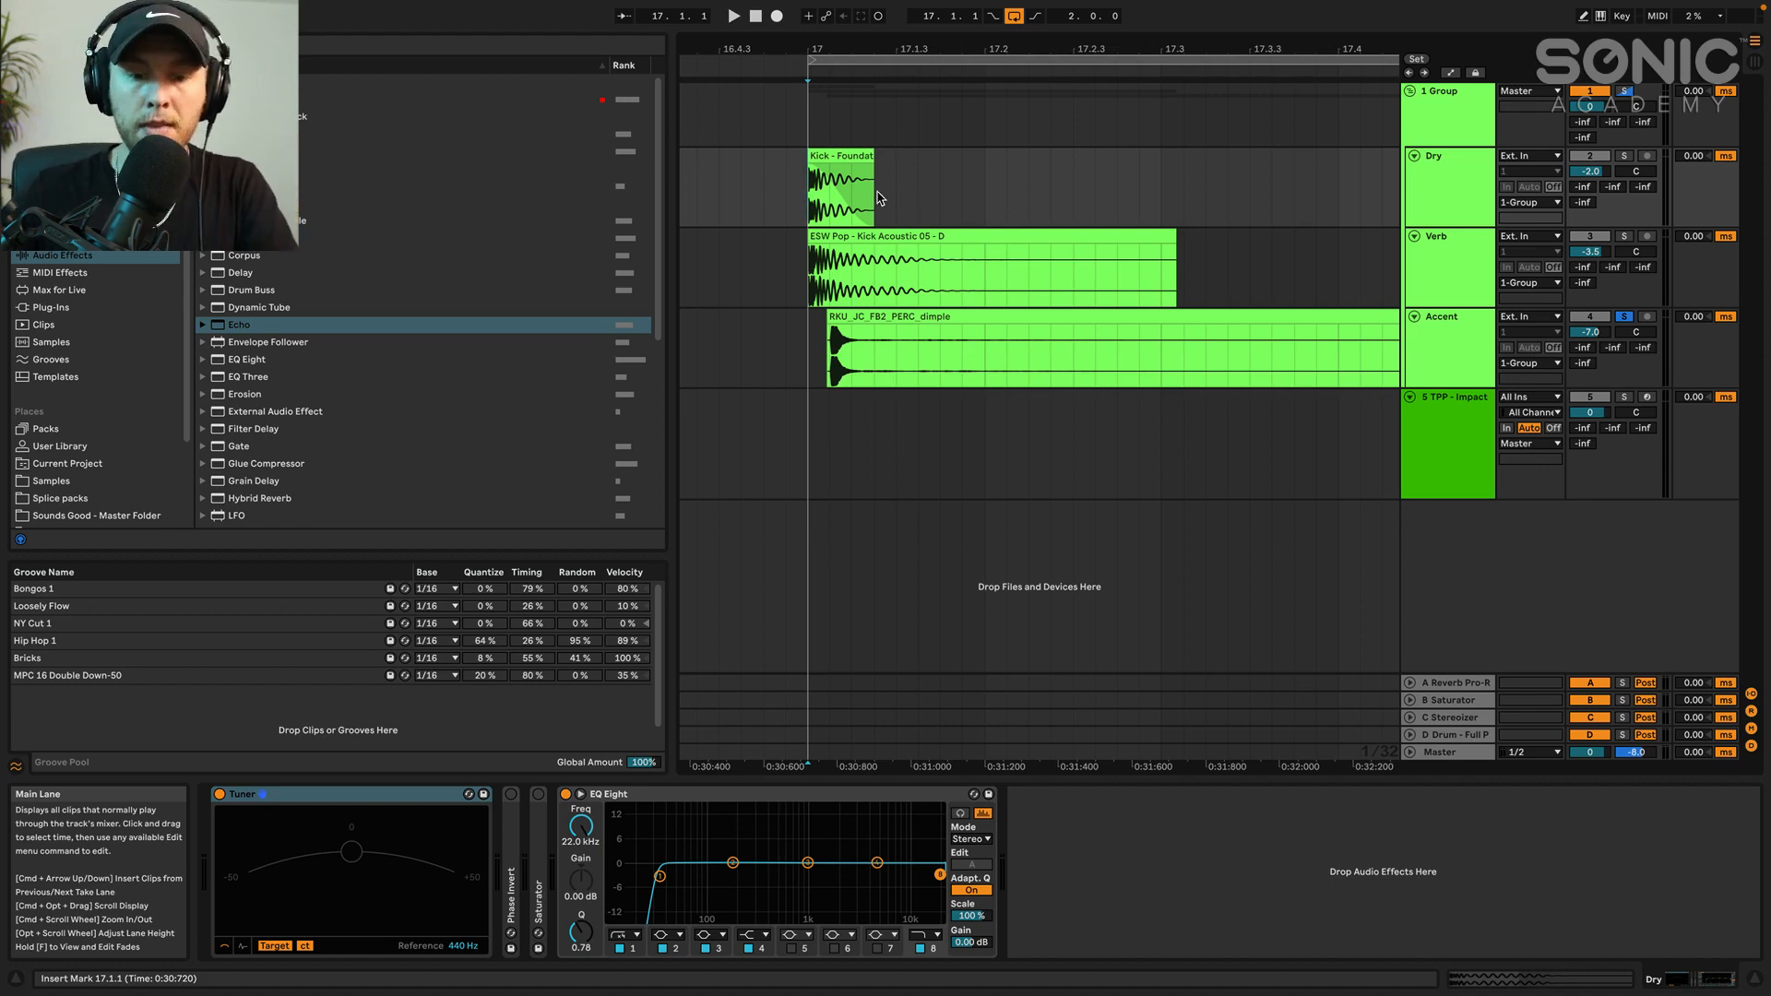
drag(734, 865, 743, 857)
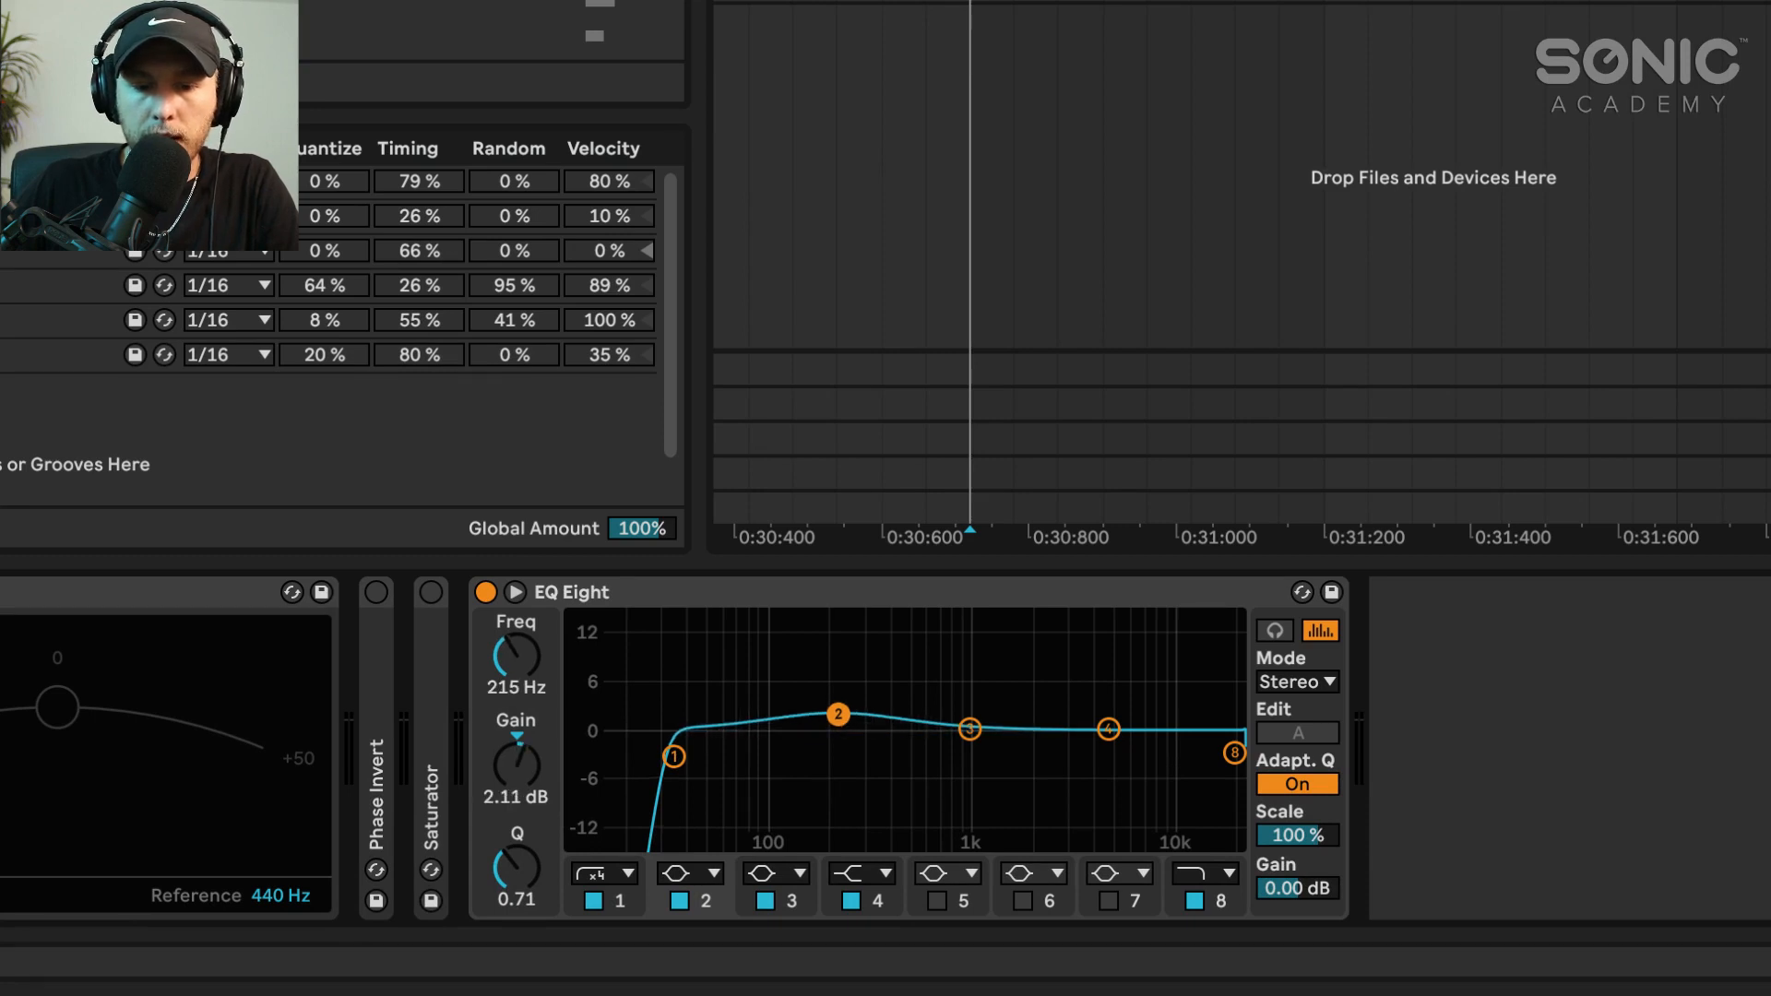
key(space)
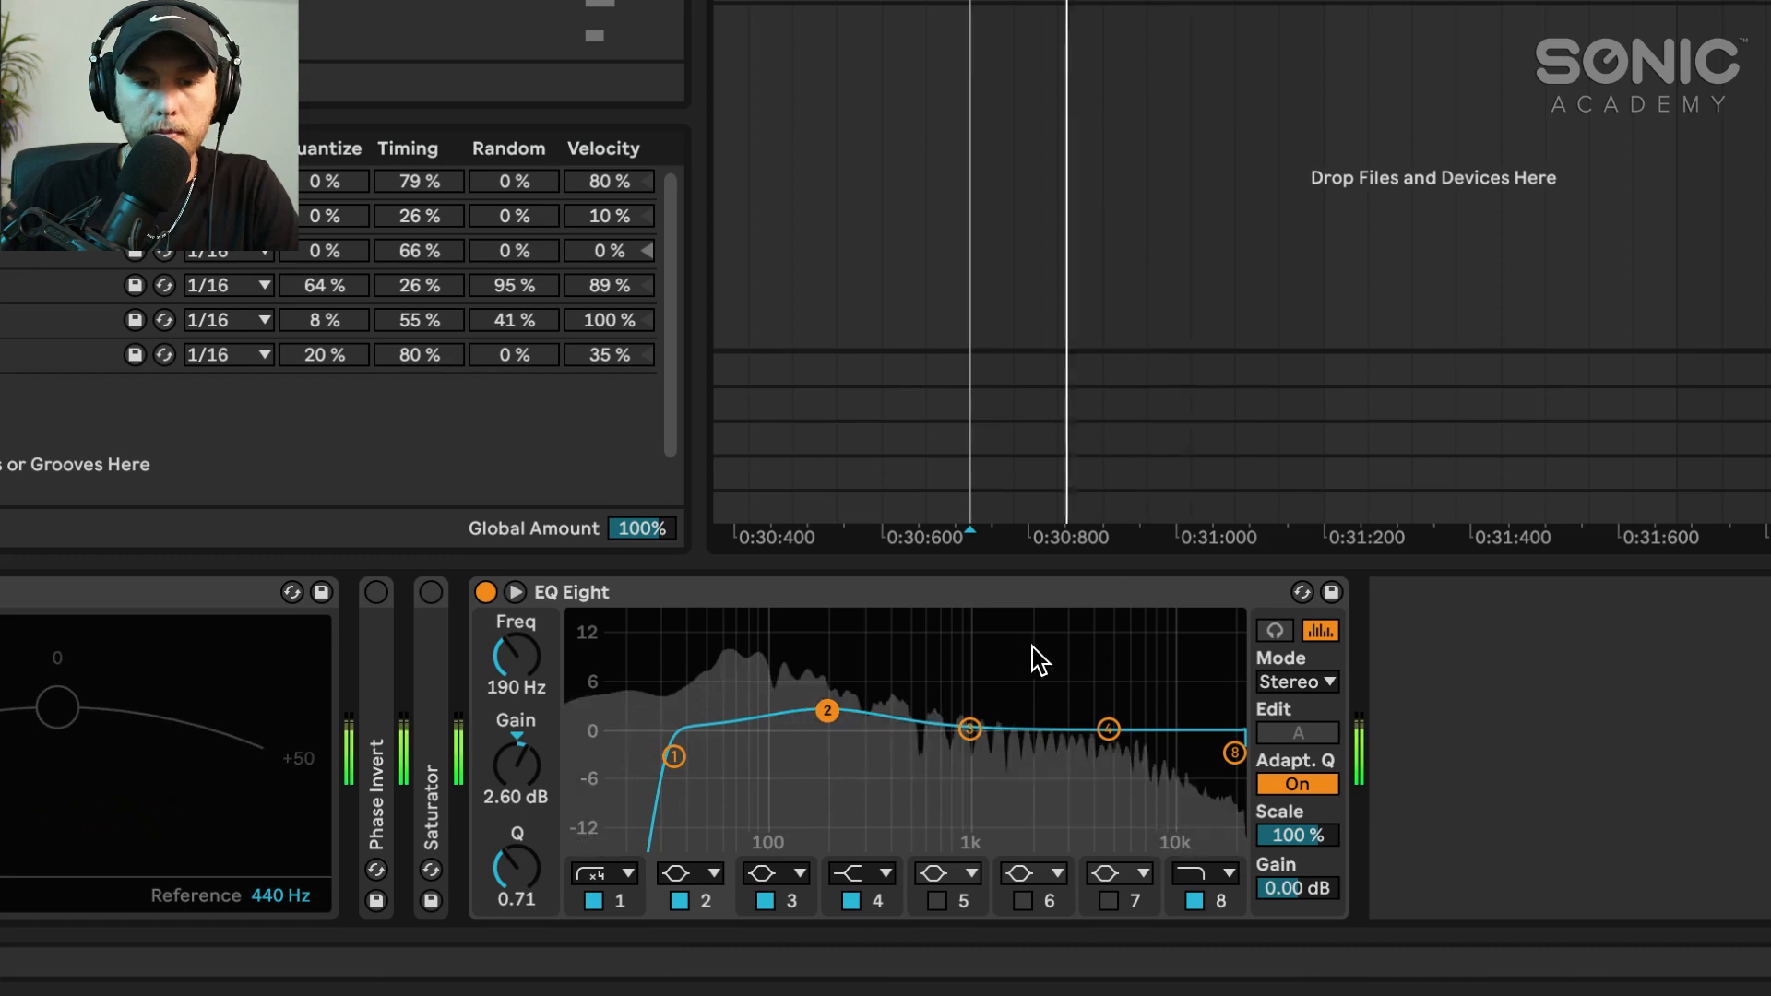
drag(833, 714, 833, 705)
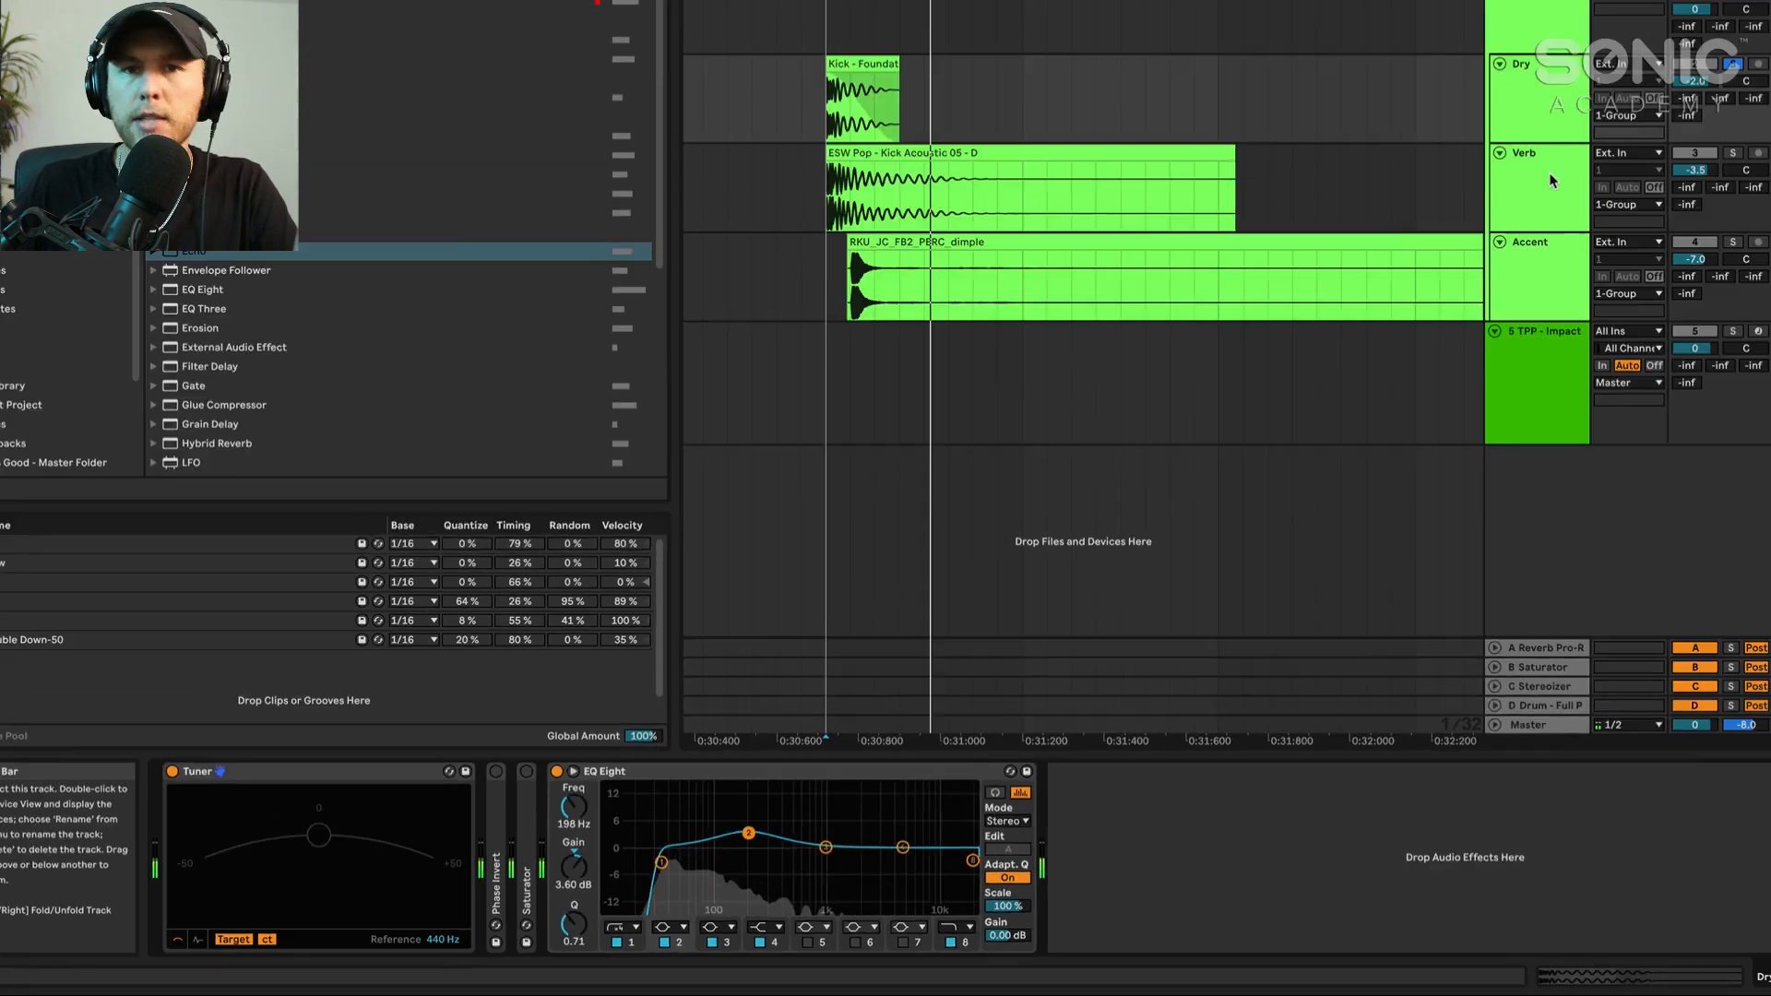
Enable ValhallaVintageVerb on the Verb track, open its interface, and audition the track soloed
click(1550, 189)
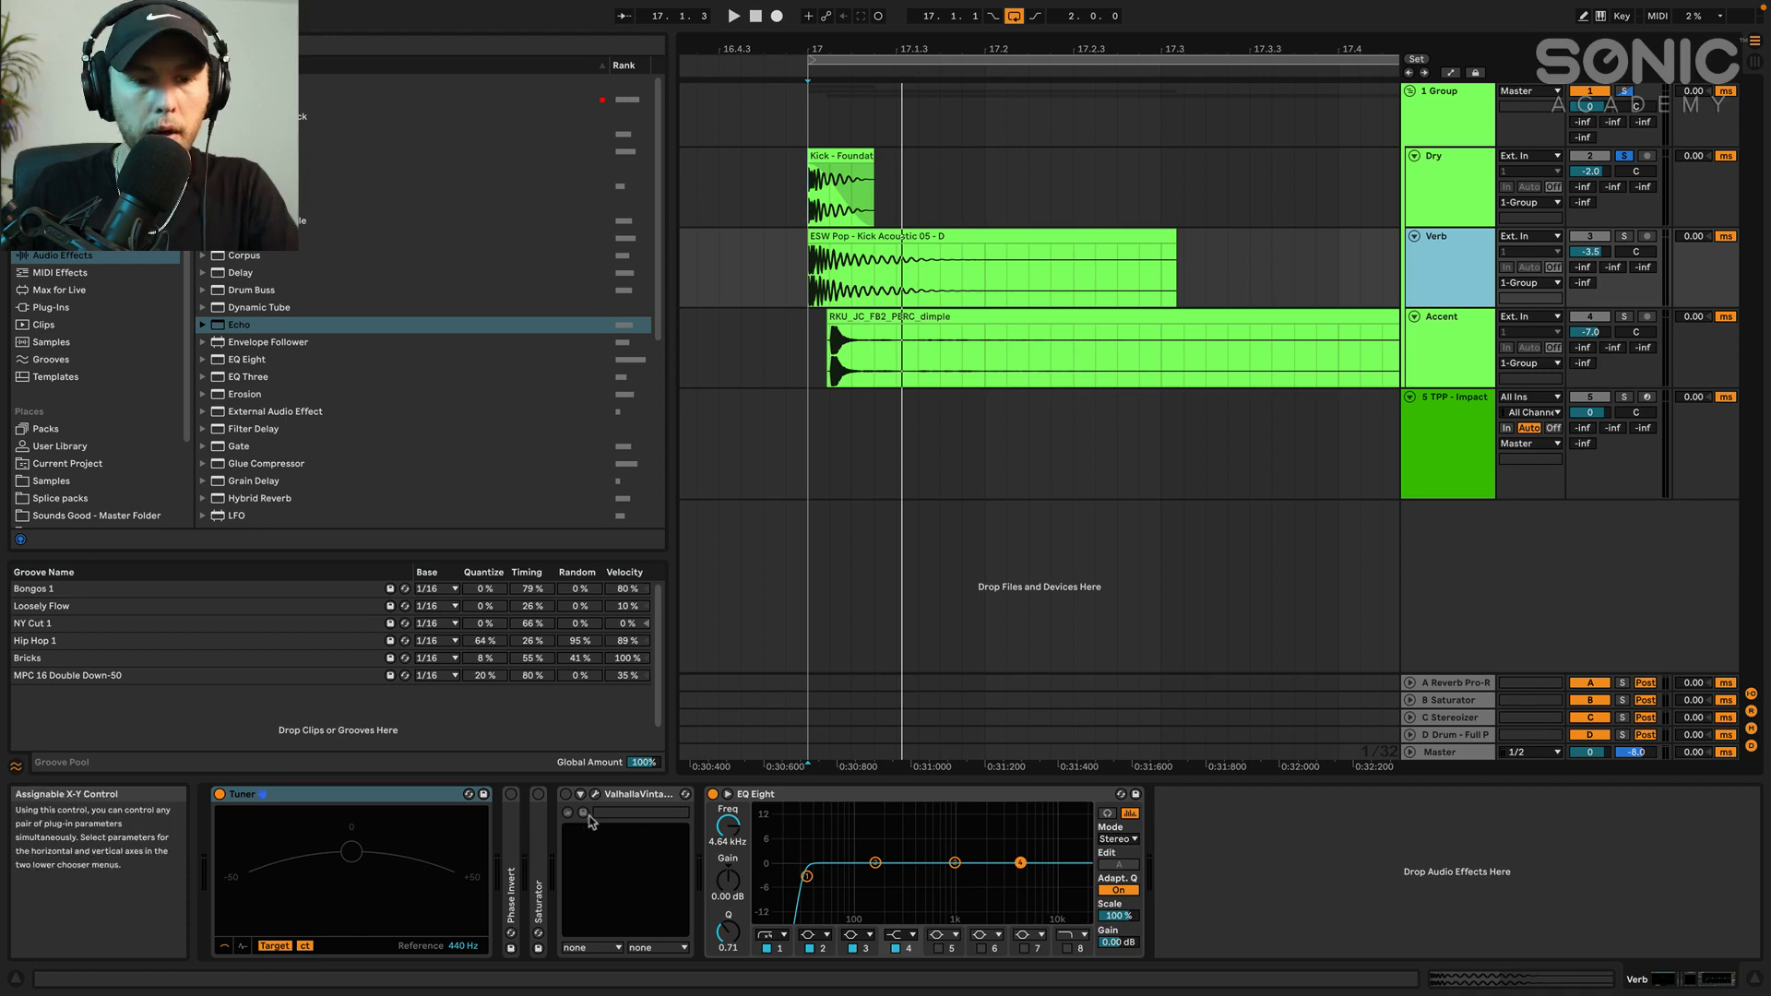
click(565, 796)
click(594, 795)
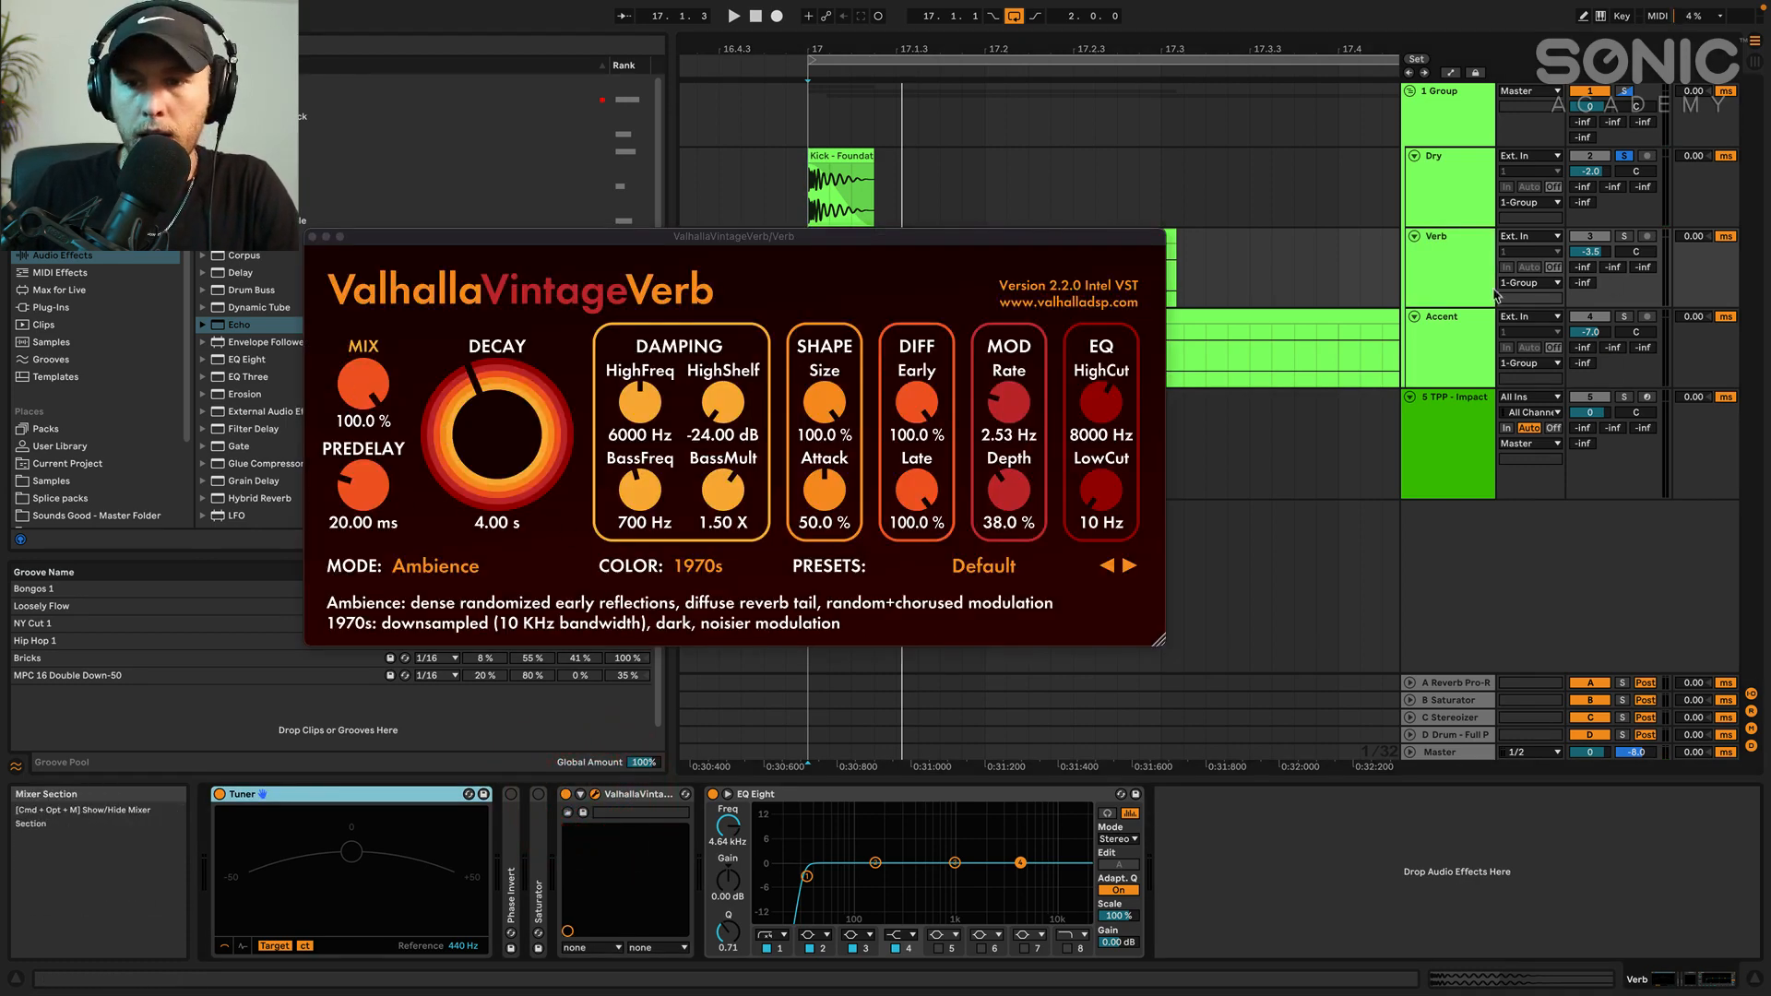
click(1463, 264)
click(1624, 235)
key(space)
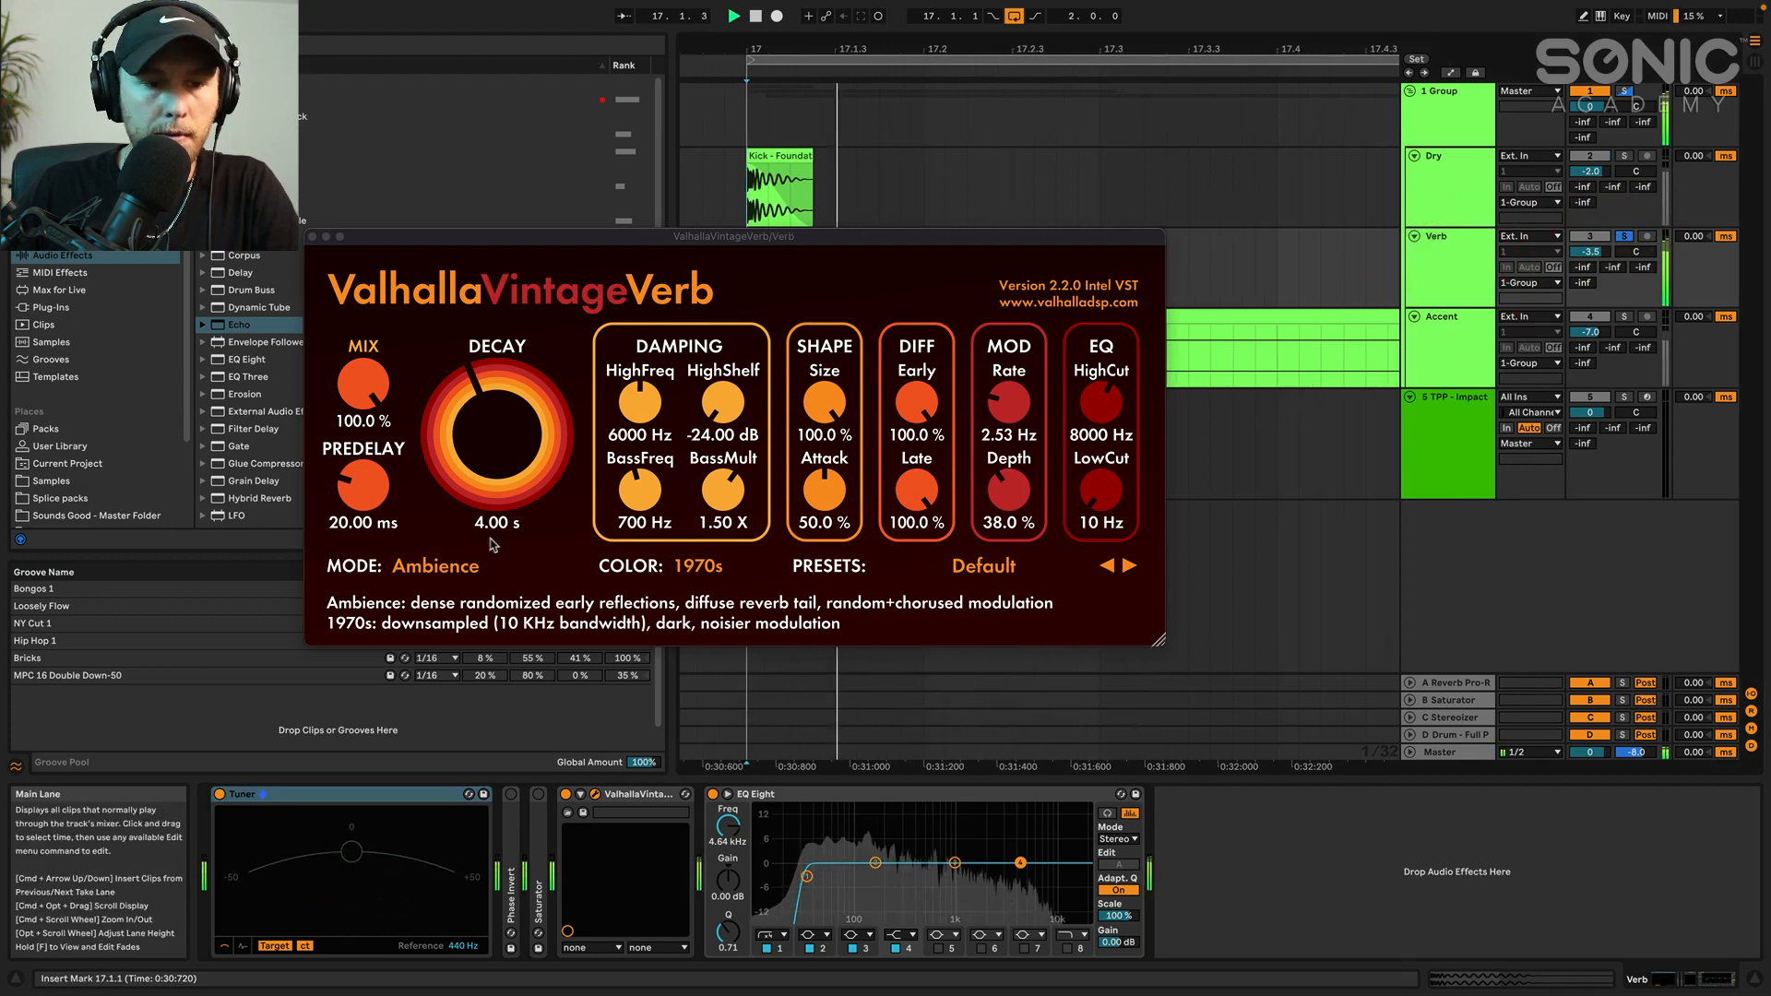
key(space)
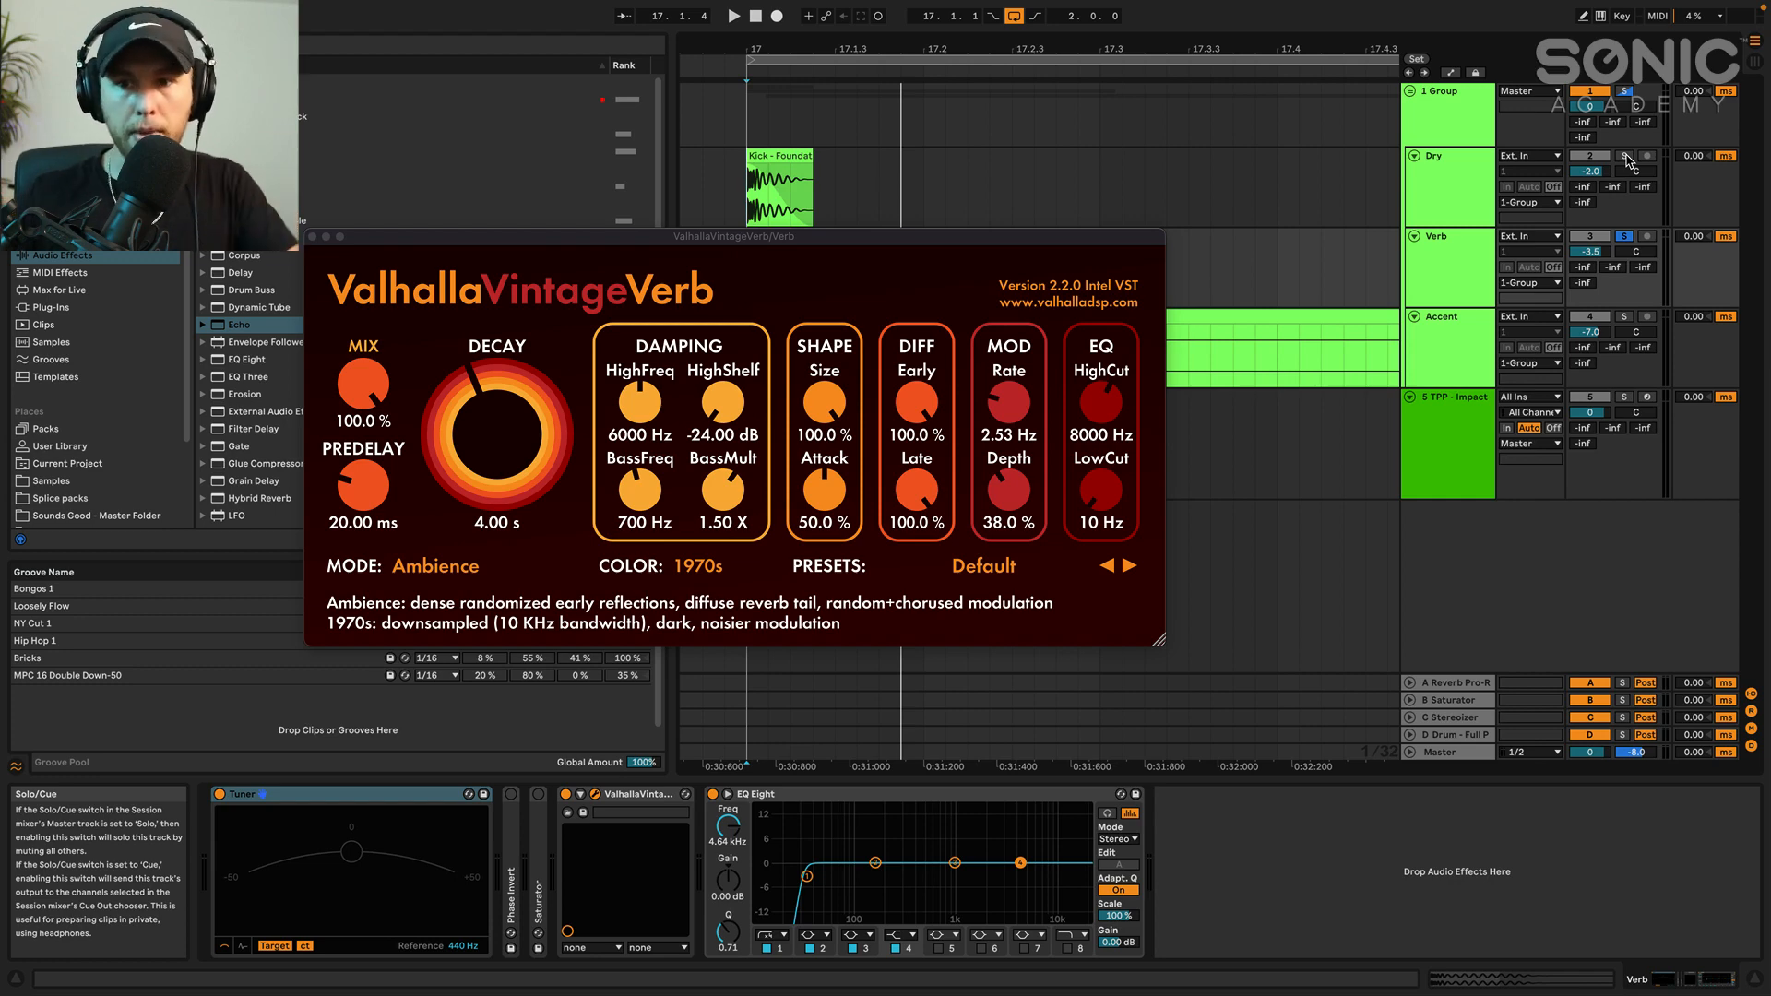
With Dry and Verb soloed, set the Verb EQ's band 4 to about -7.56 dB at 1.56 kHz and band 2 to 3.10 dB at 52.7 Hz
click(1627, 157)
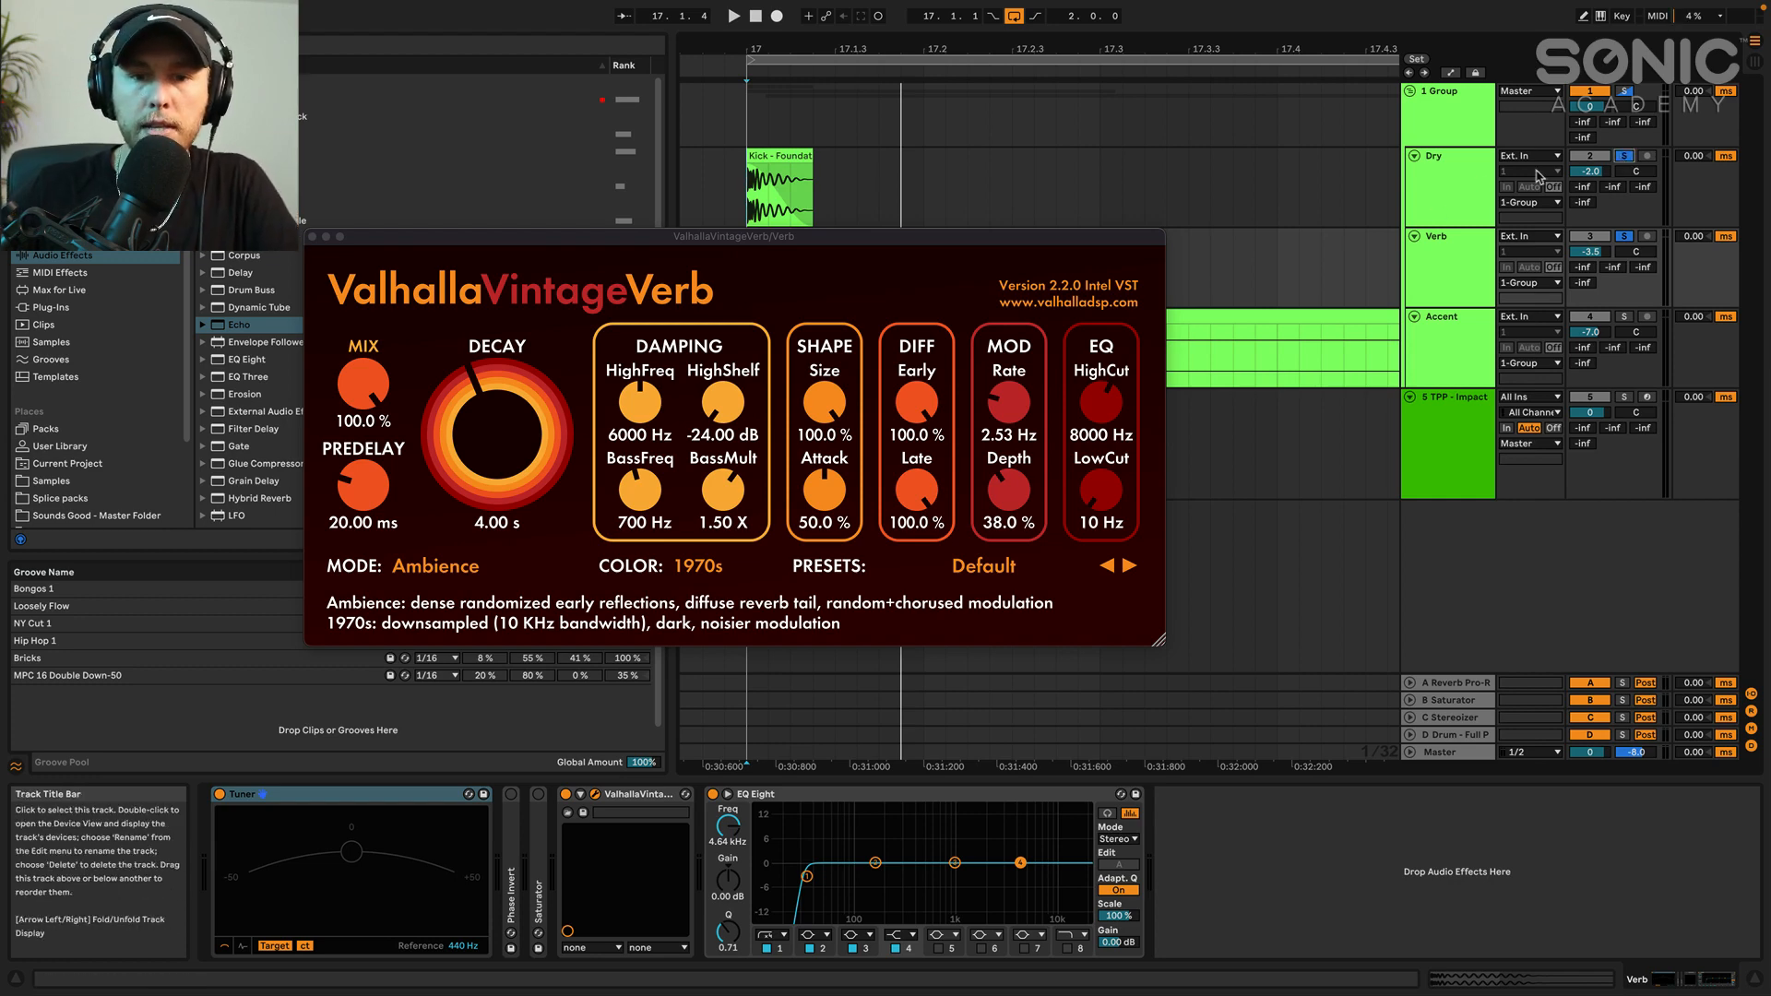
key(space)
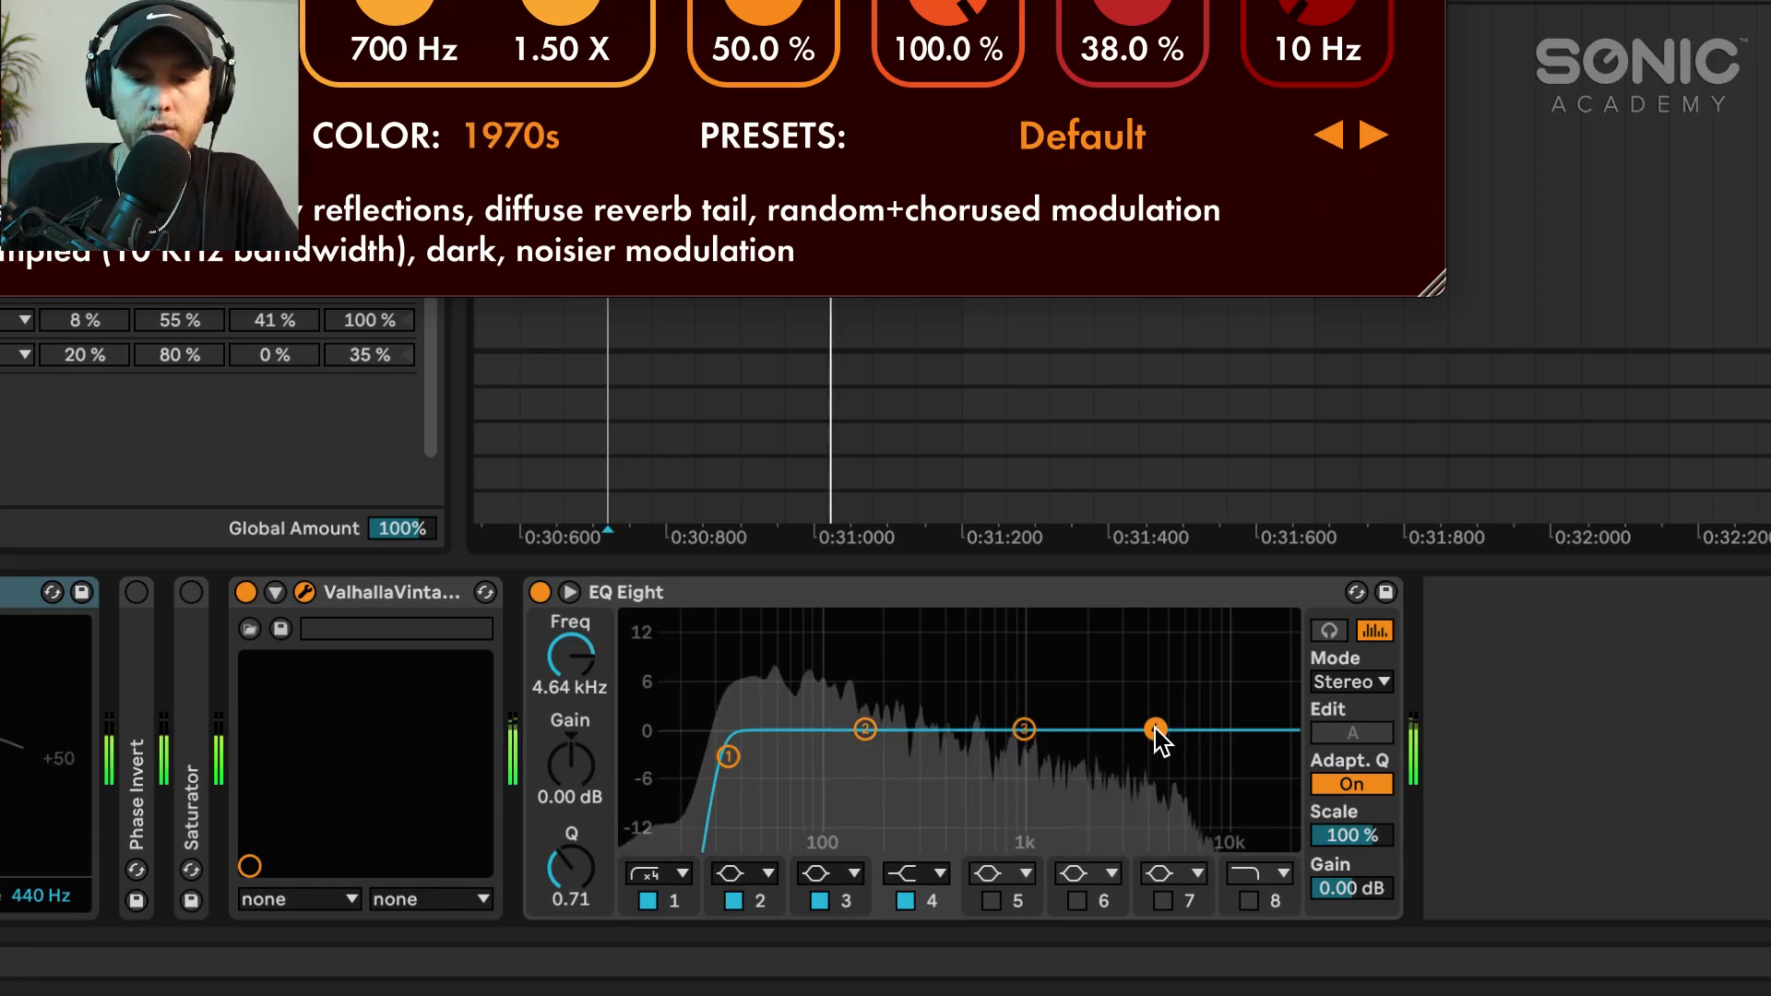
drag(1155, 728, 1063, 785)
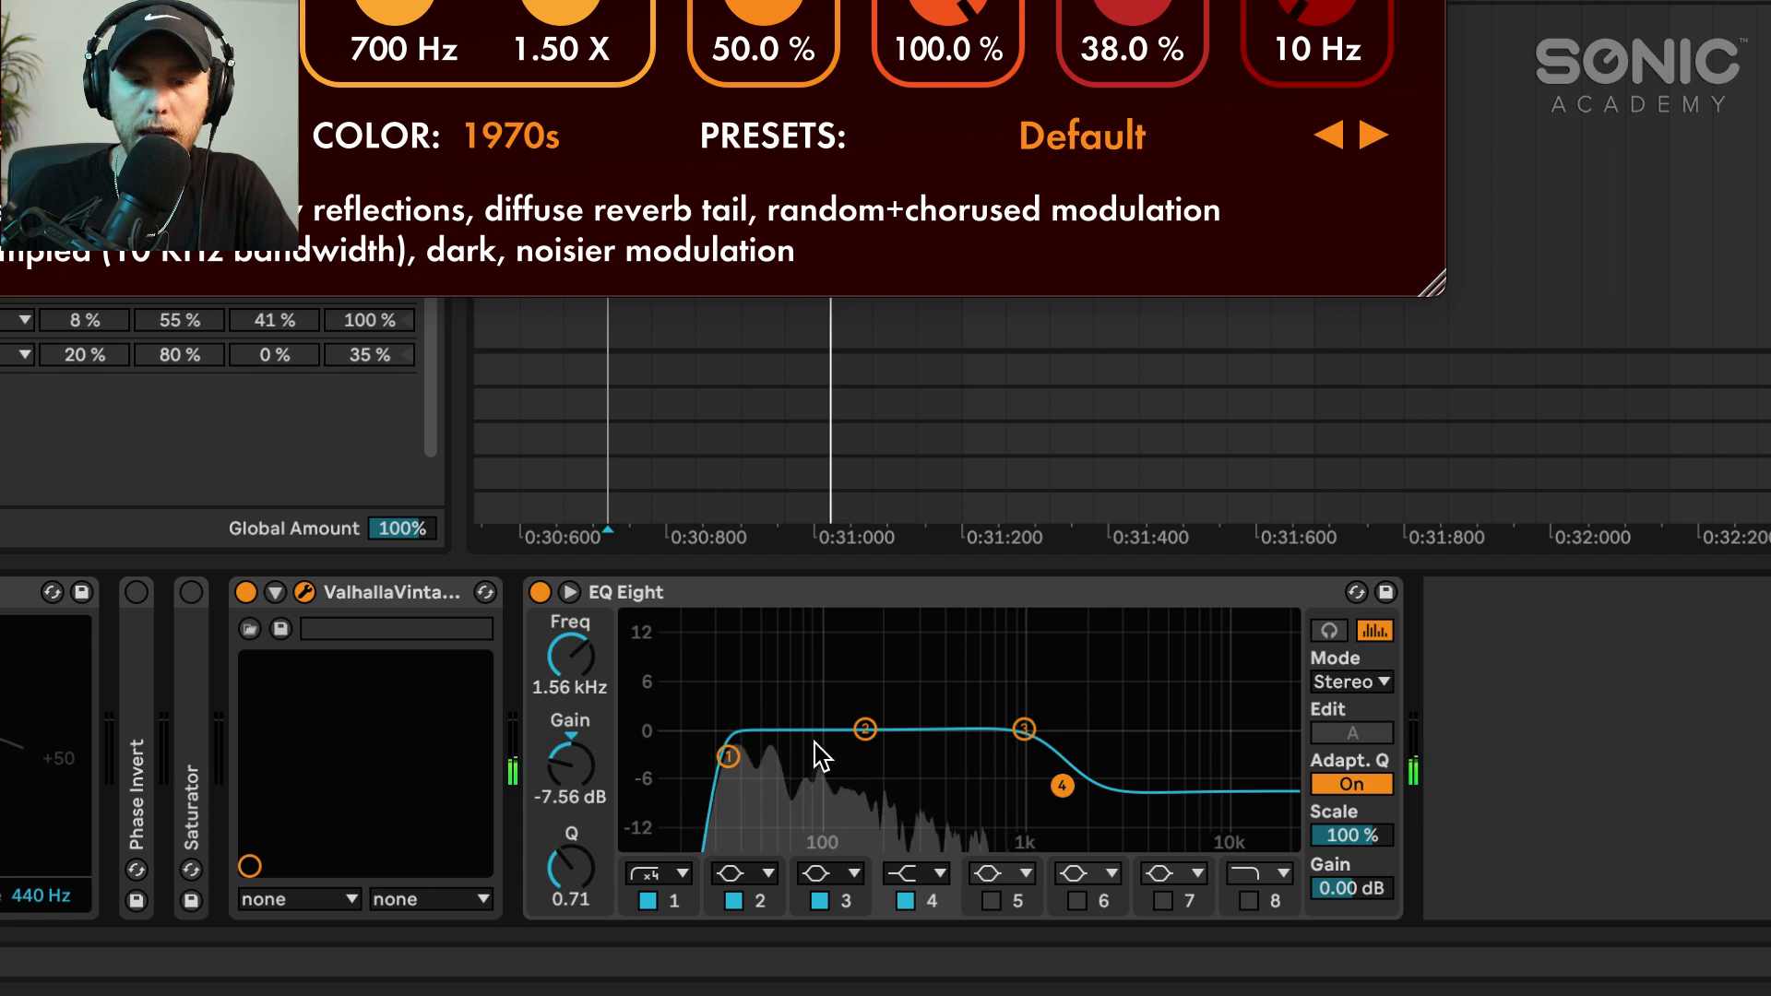
drag(866, 730, 771, 707)
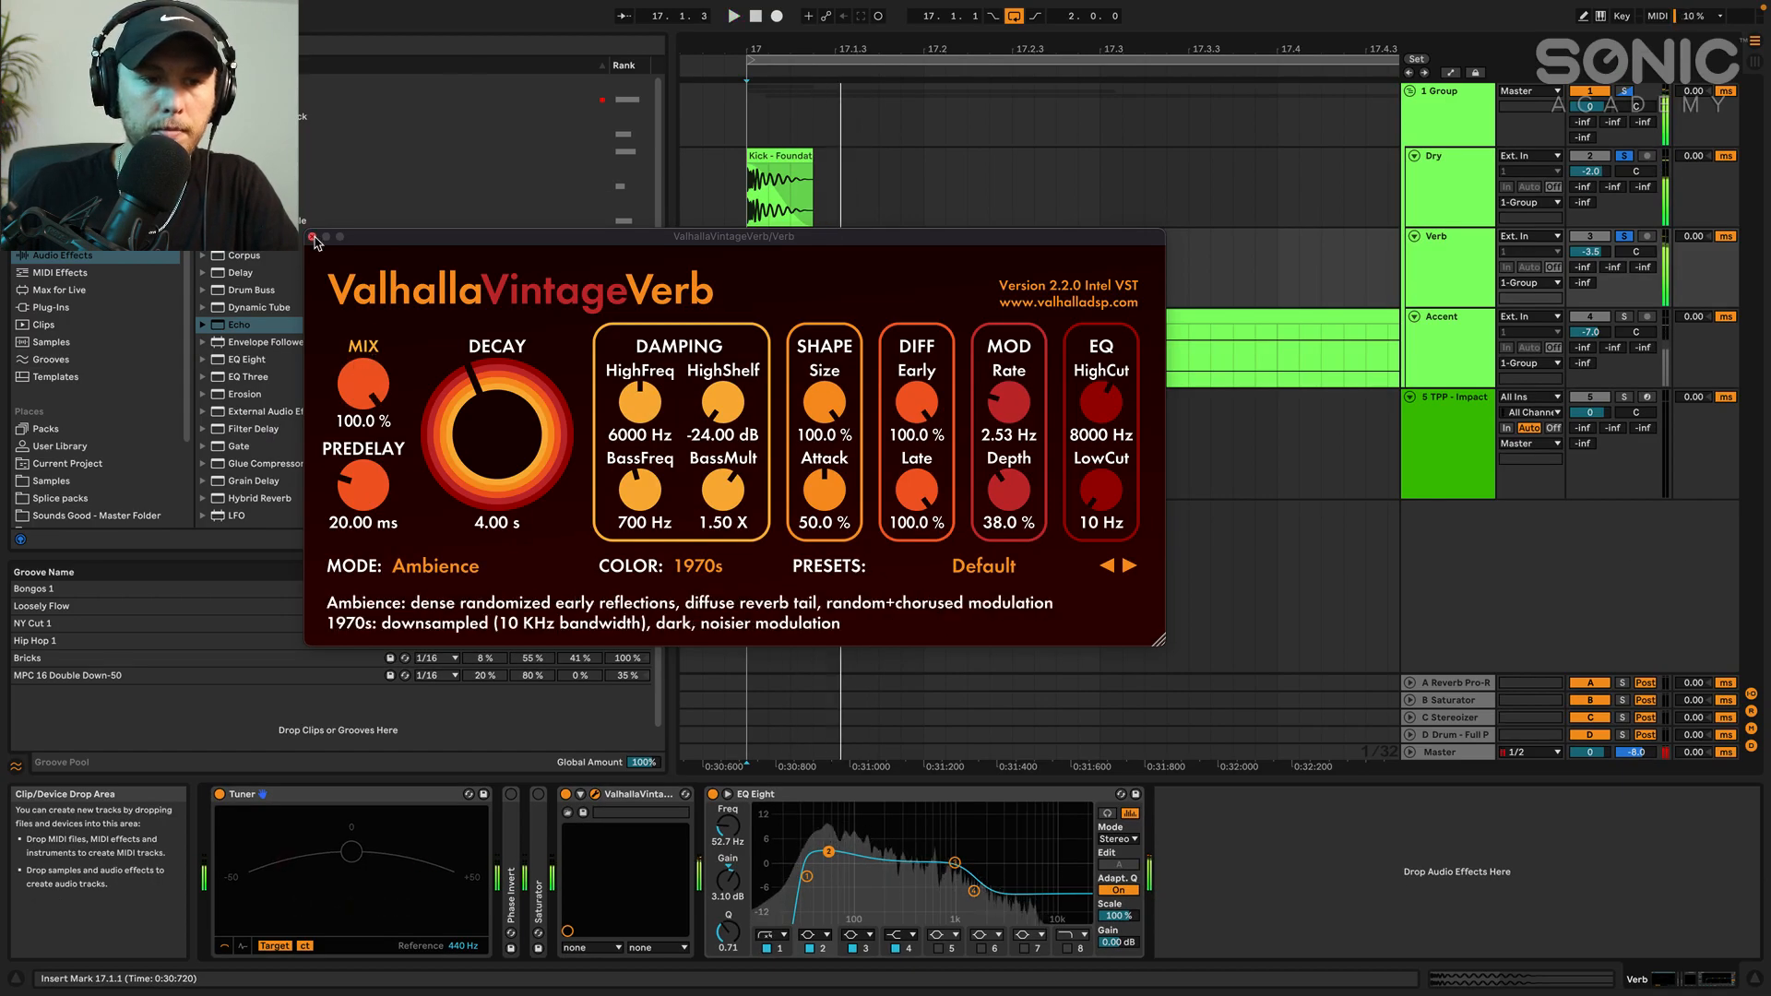
click(308, 234)
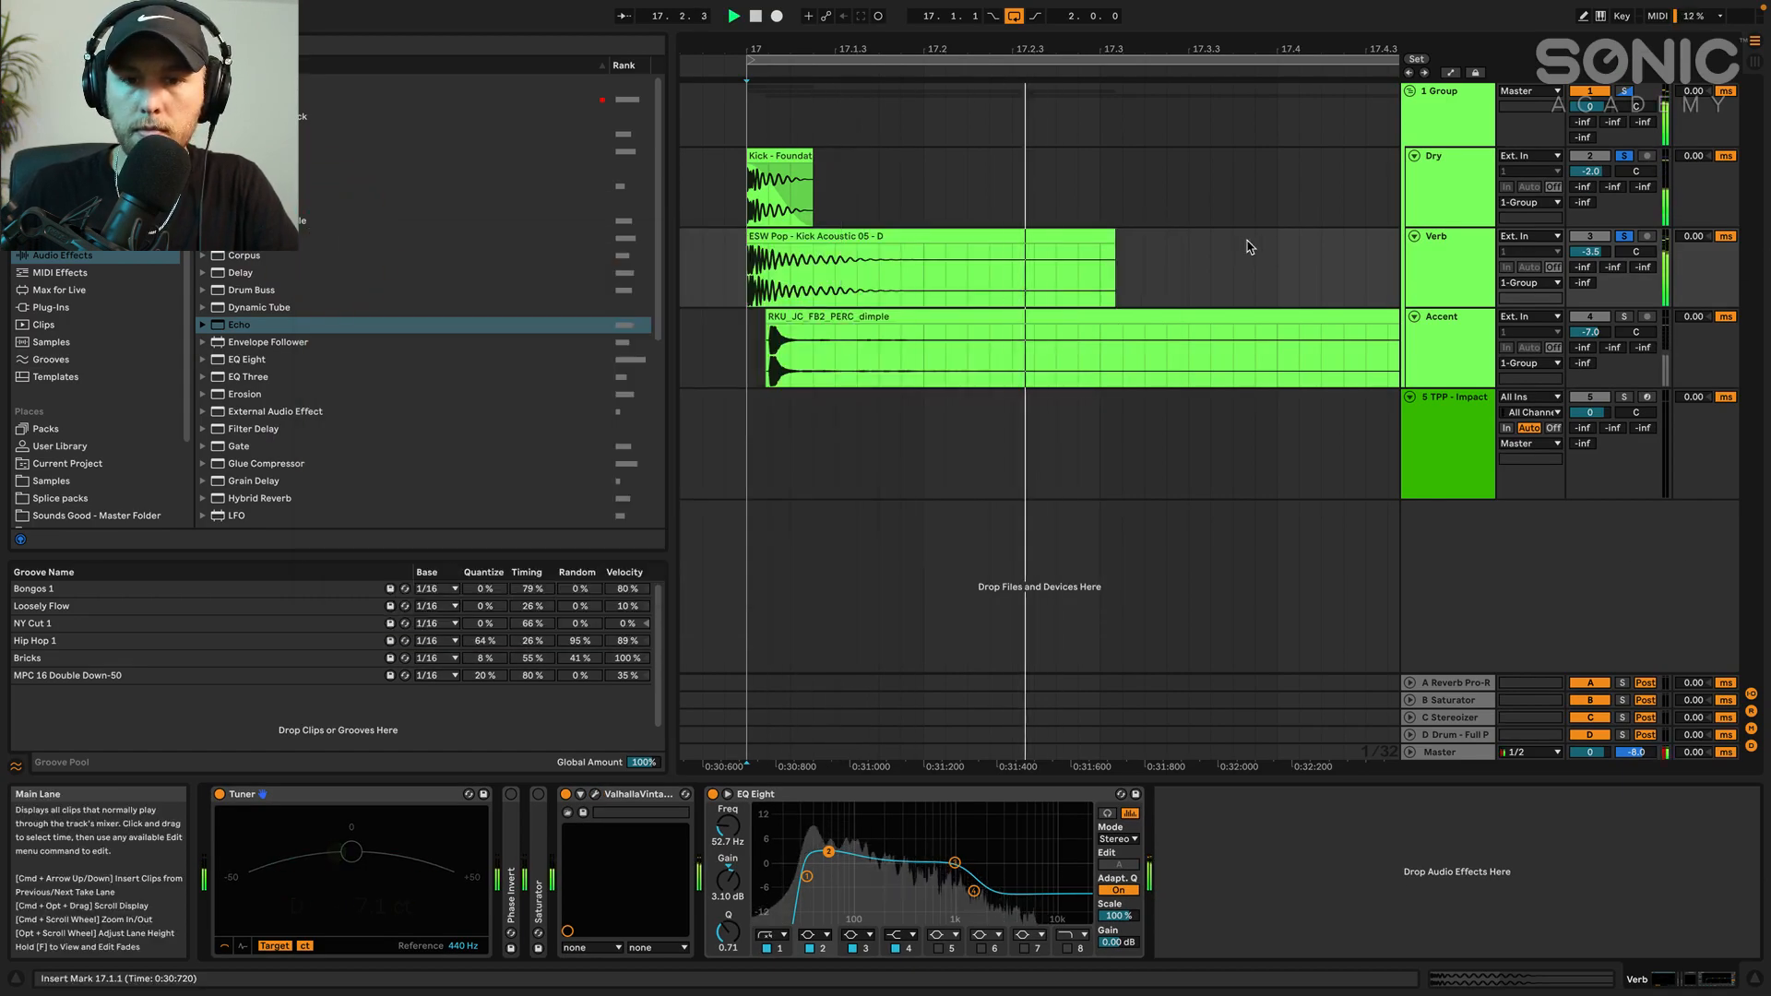
Audition the Accent track soloed from bar 17 and add Echo to it with Dry/Wet at 42 %
scroll(1297, 284, left, 3)
scroll(1298, 284, down, 3)
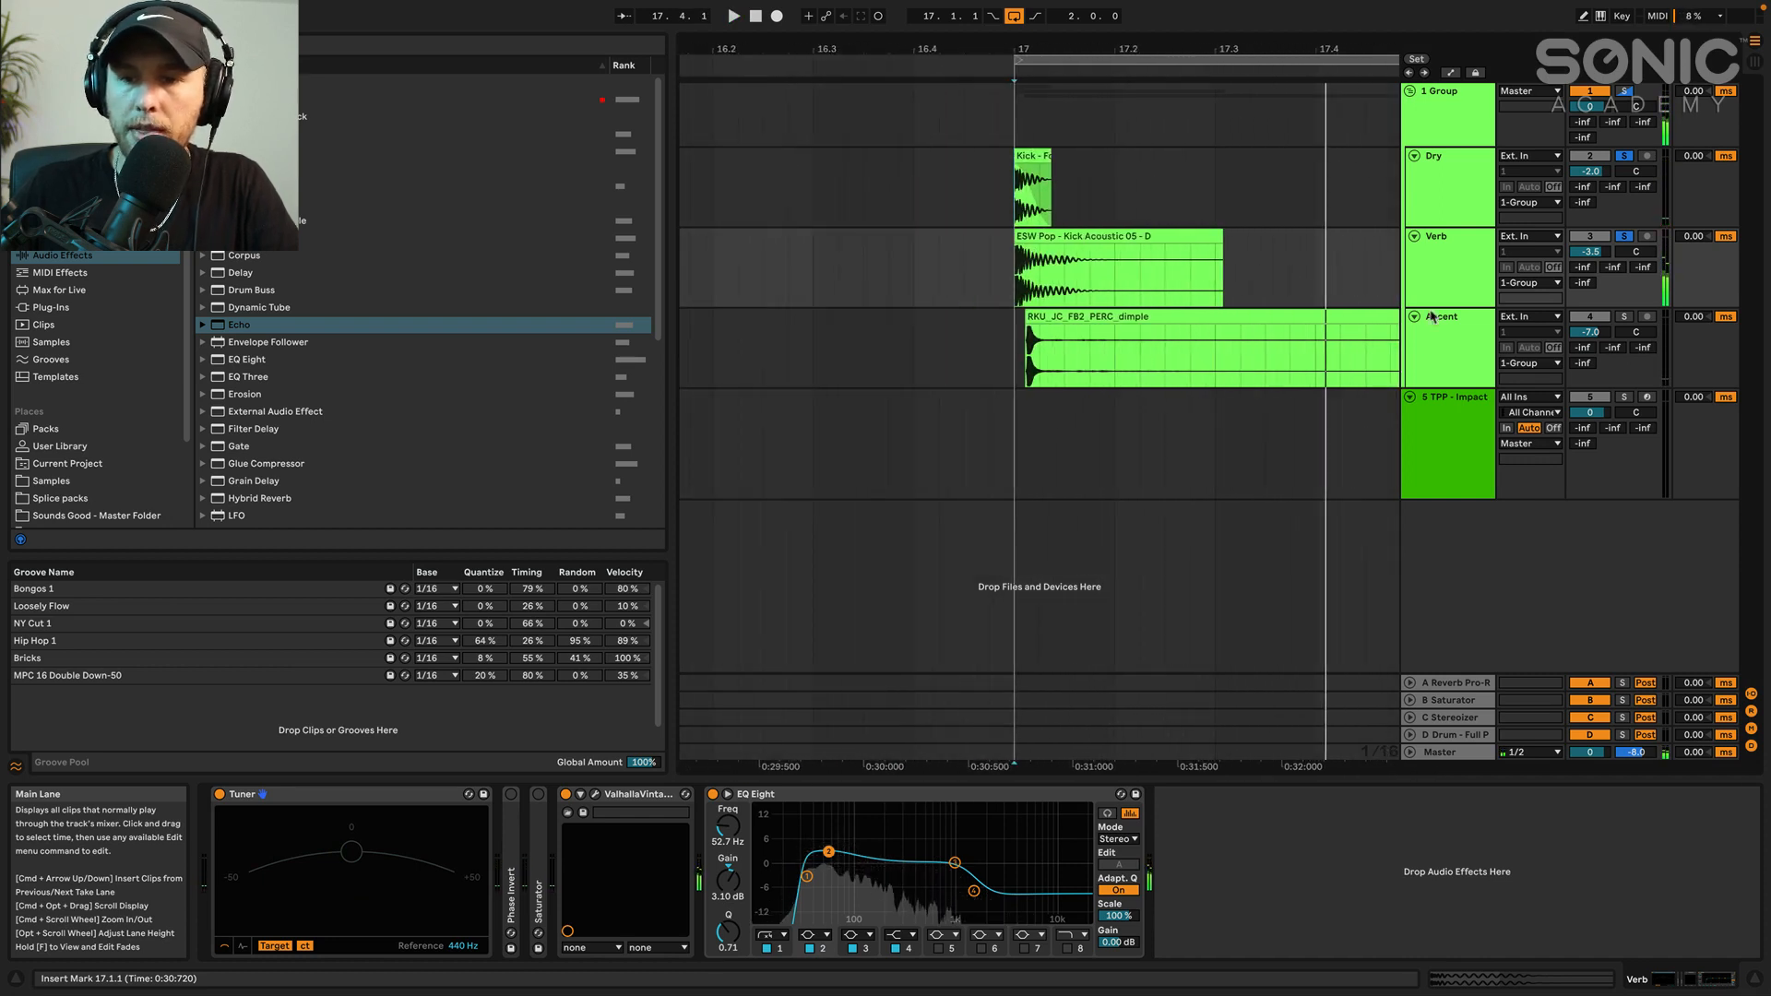
click(1443, 329)
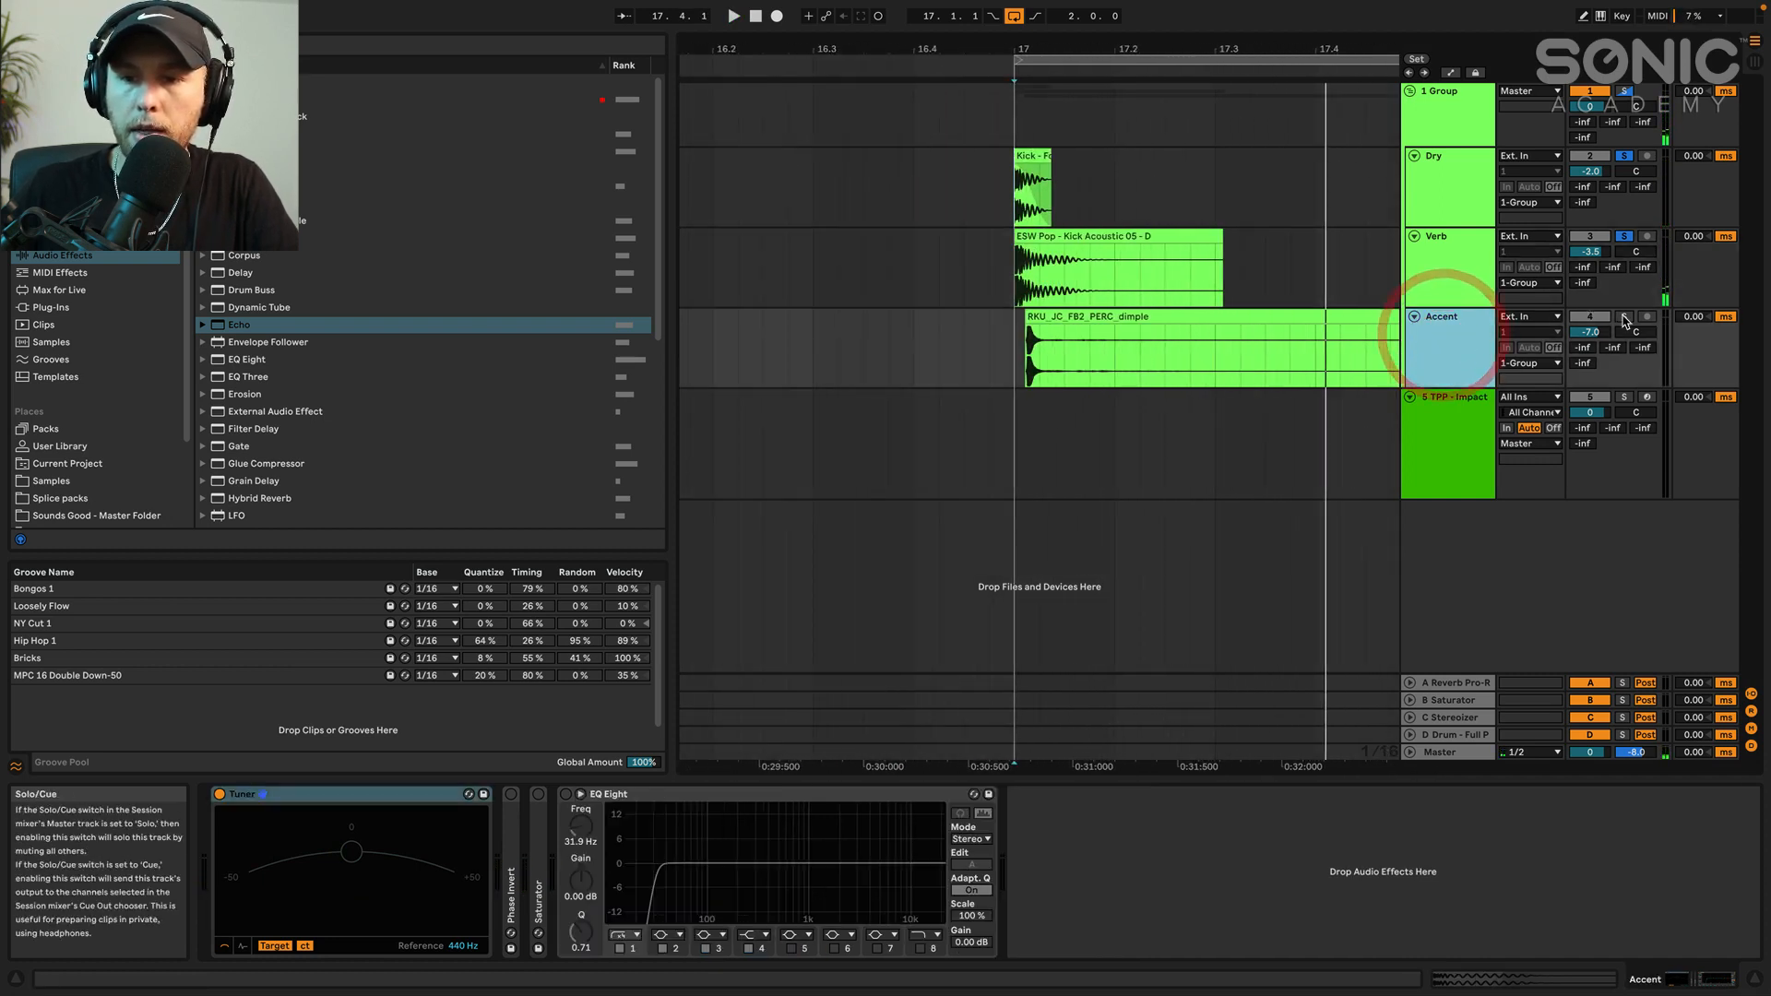
click(1625, 317)
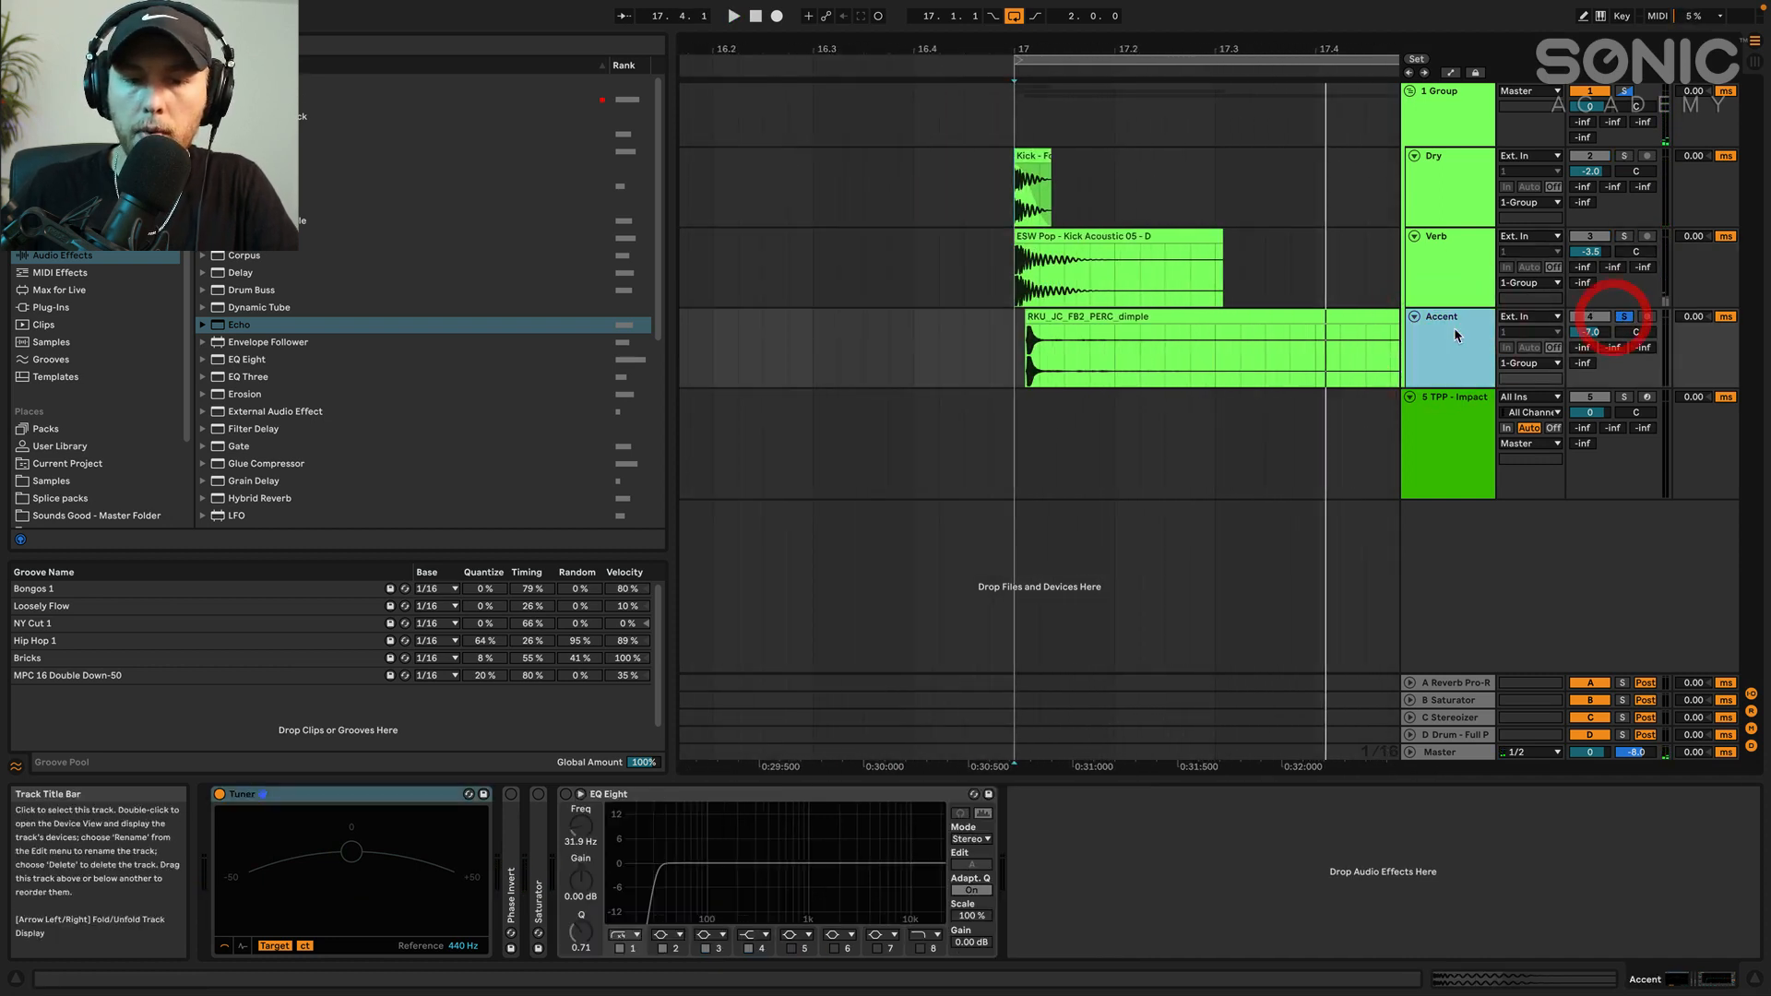
click(1015, 337)
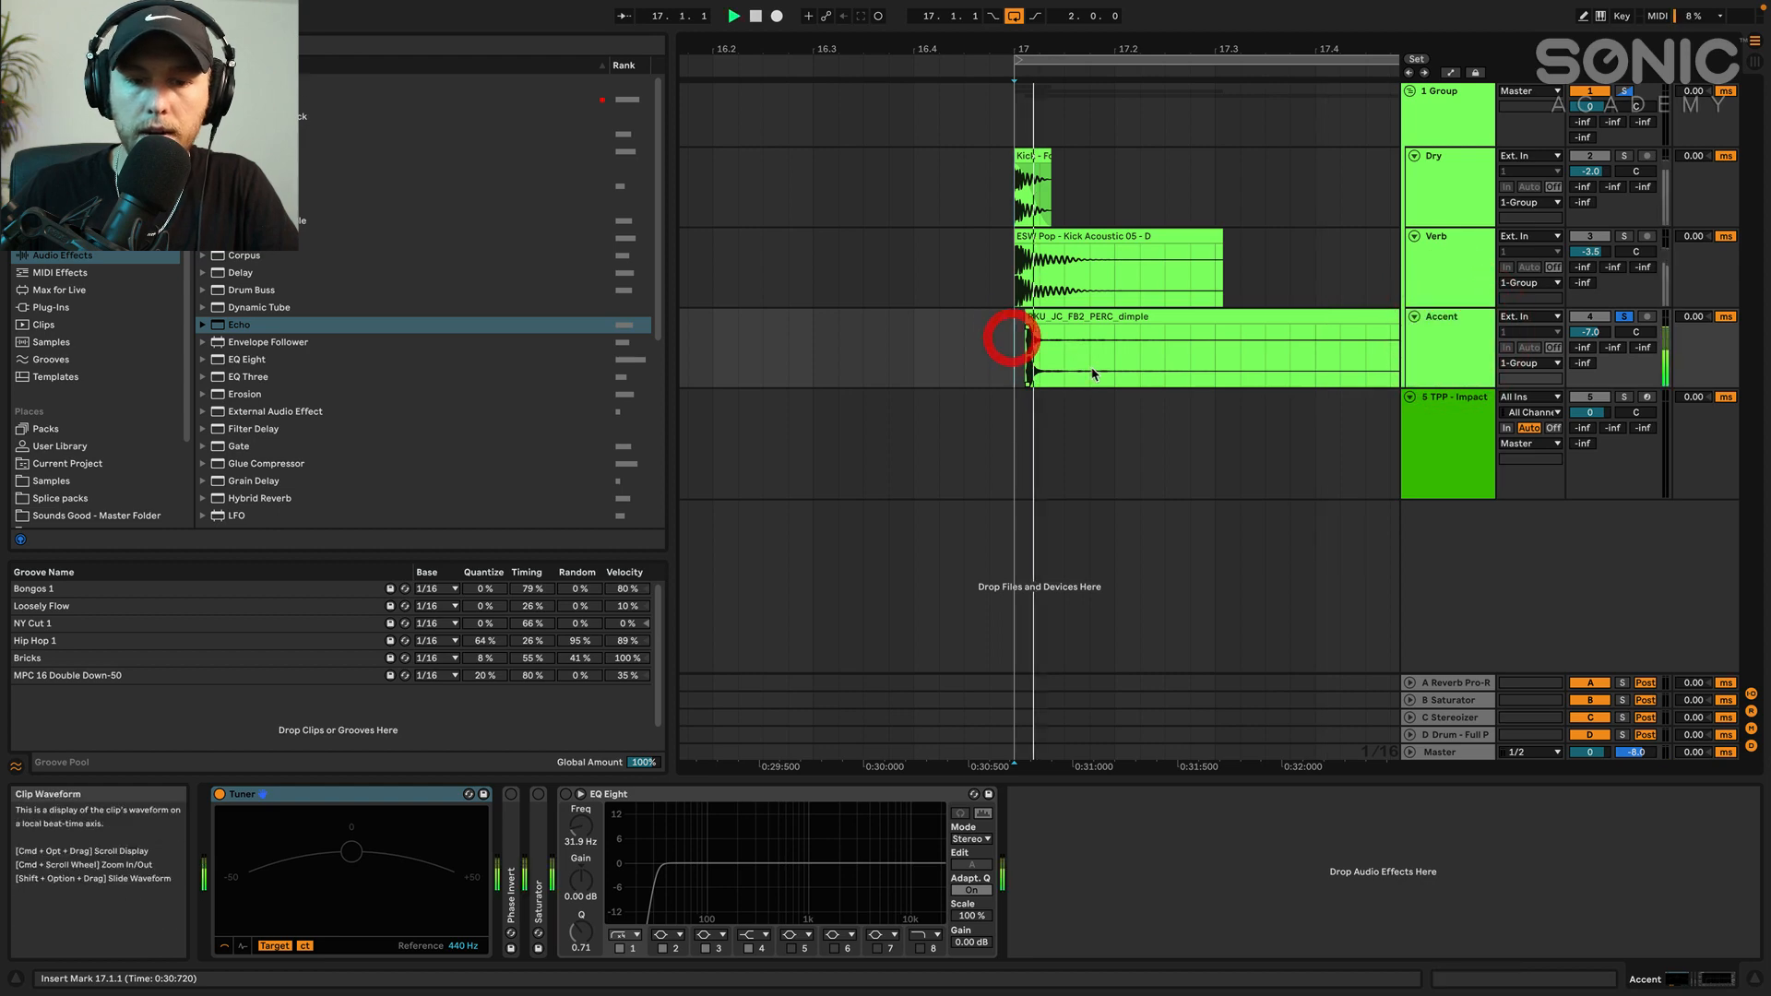
double_click(230, 326)
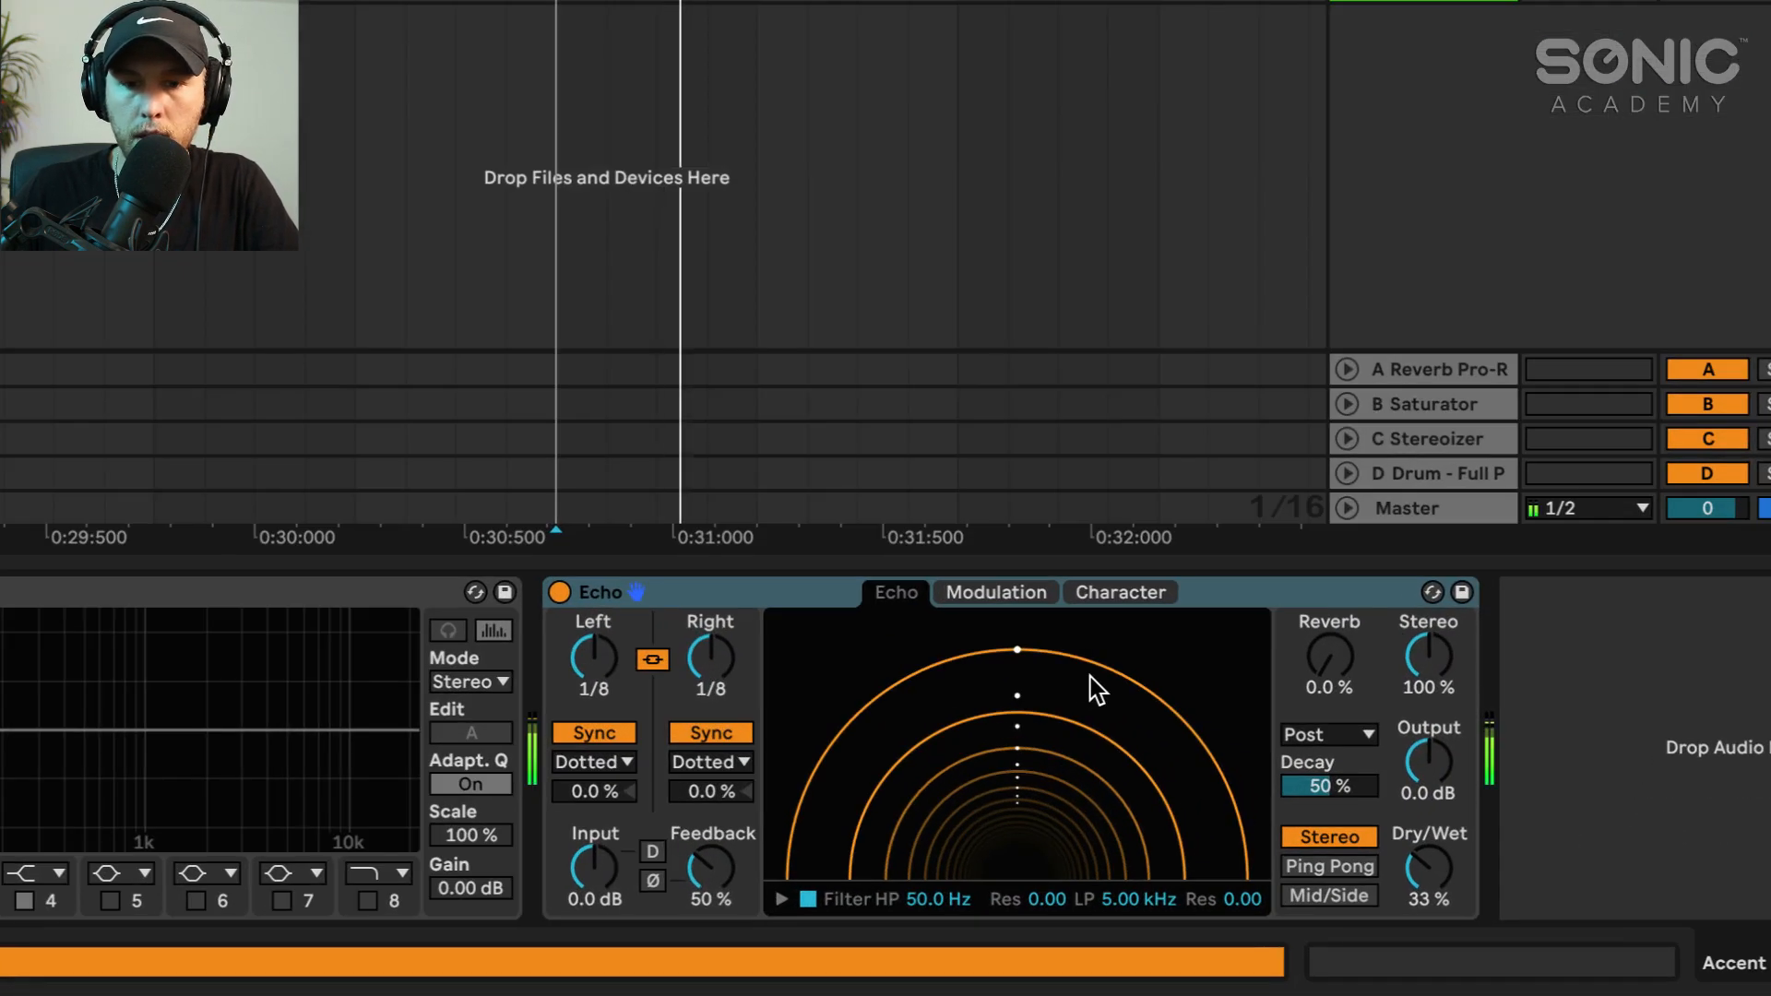
click(1428, 869)
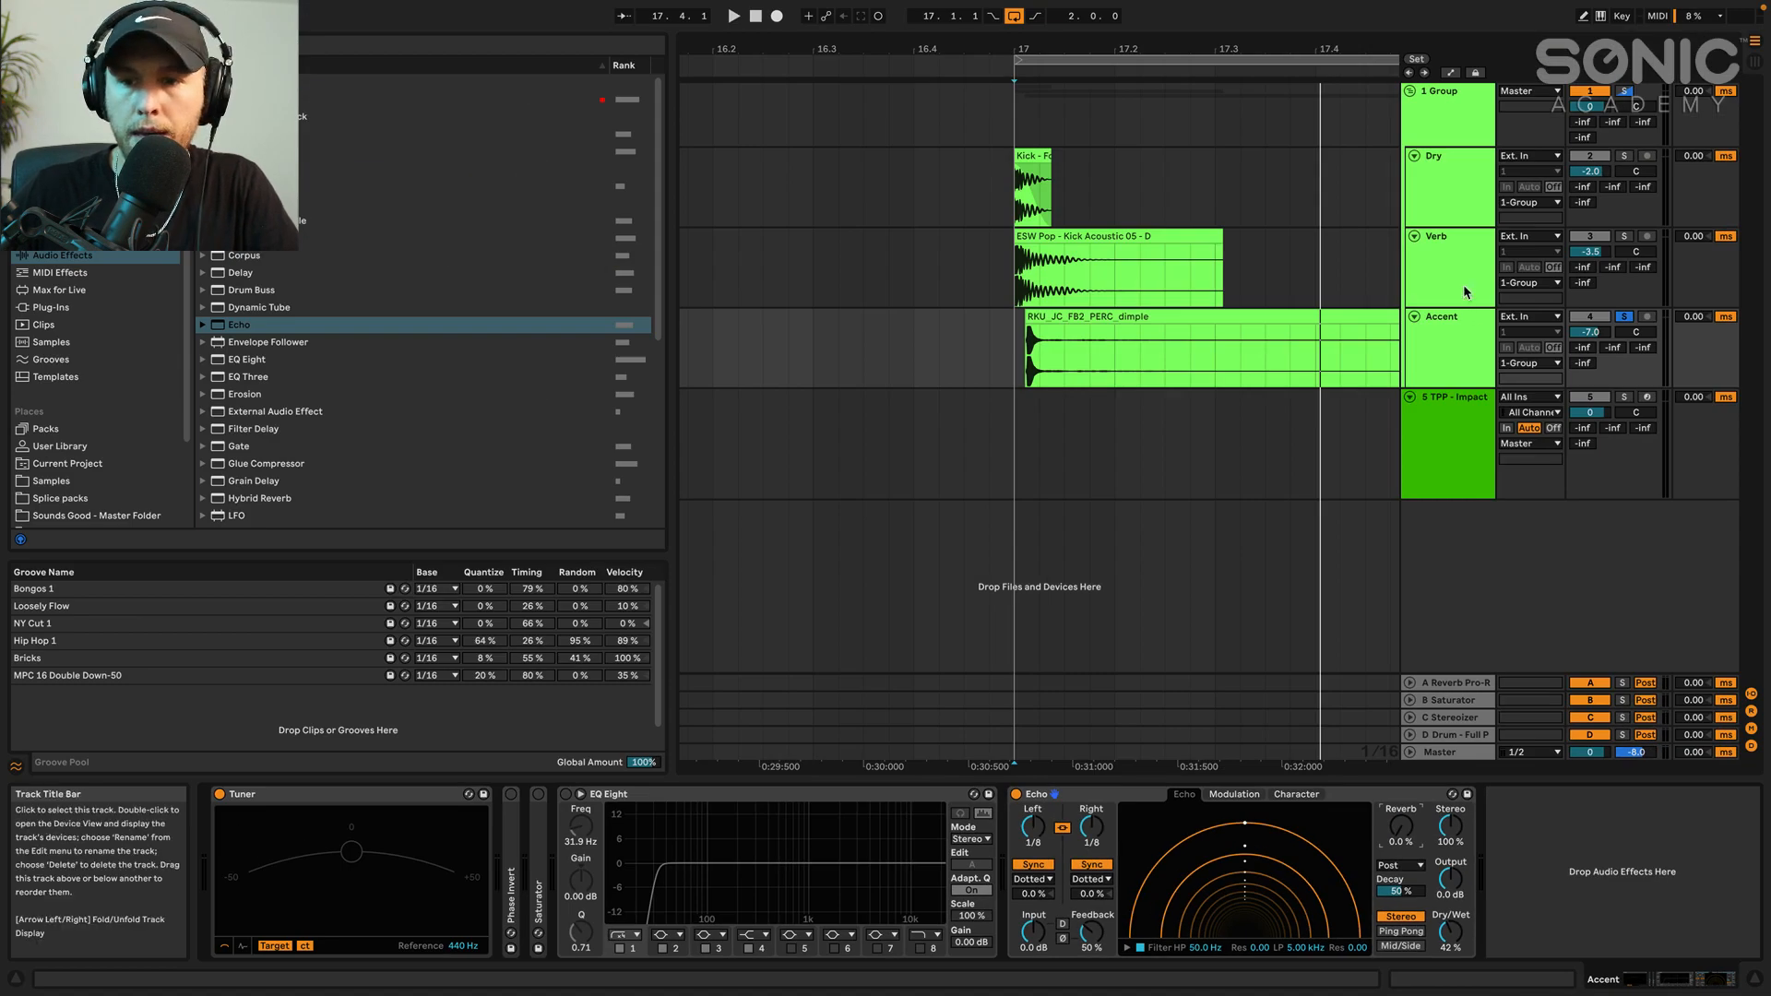
Copy ValhallaVintageVerb from the Verb track to the end of the Accent chain and set its Mix to 42 %
click(1450, 272)
click(609, 798)
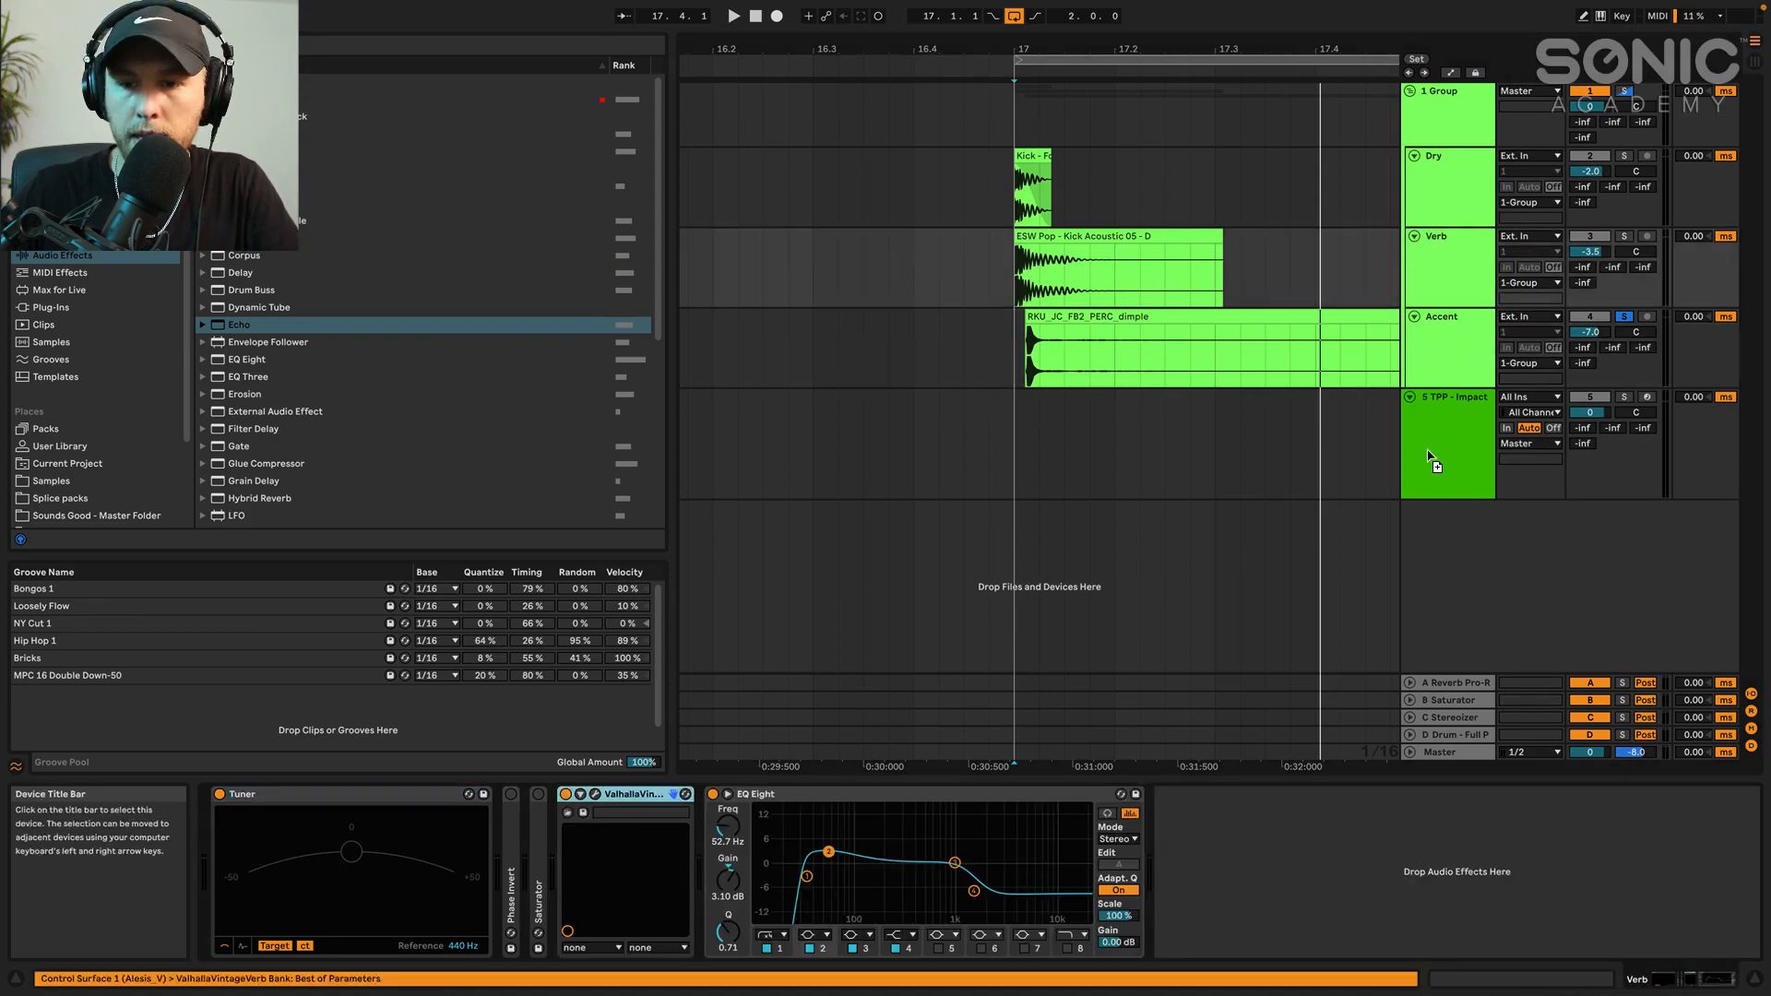
click(1445, 349)
key(space)
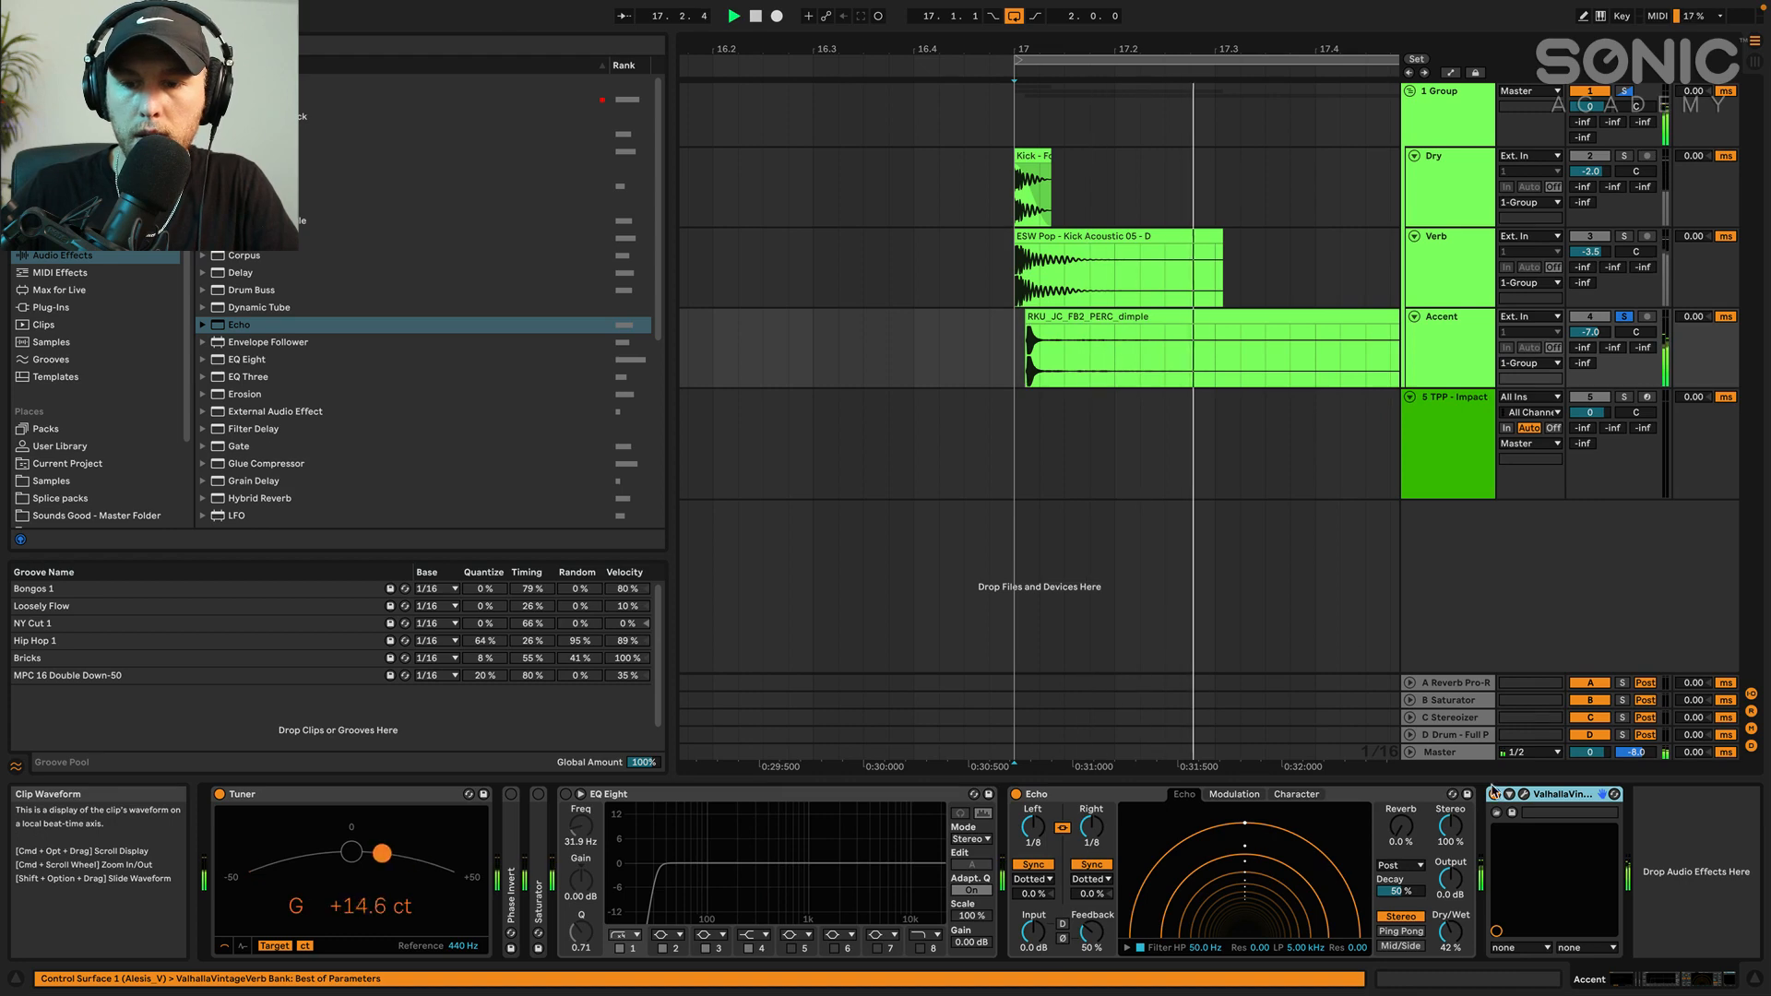
click(1524, 794)
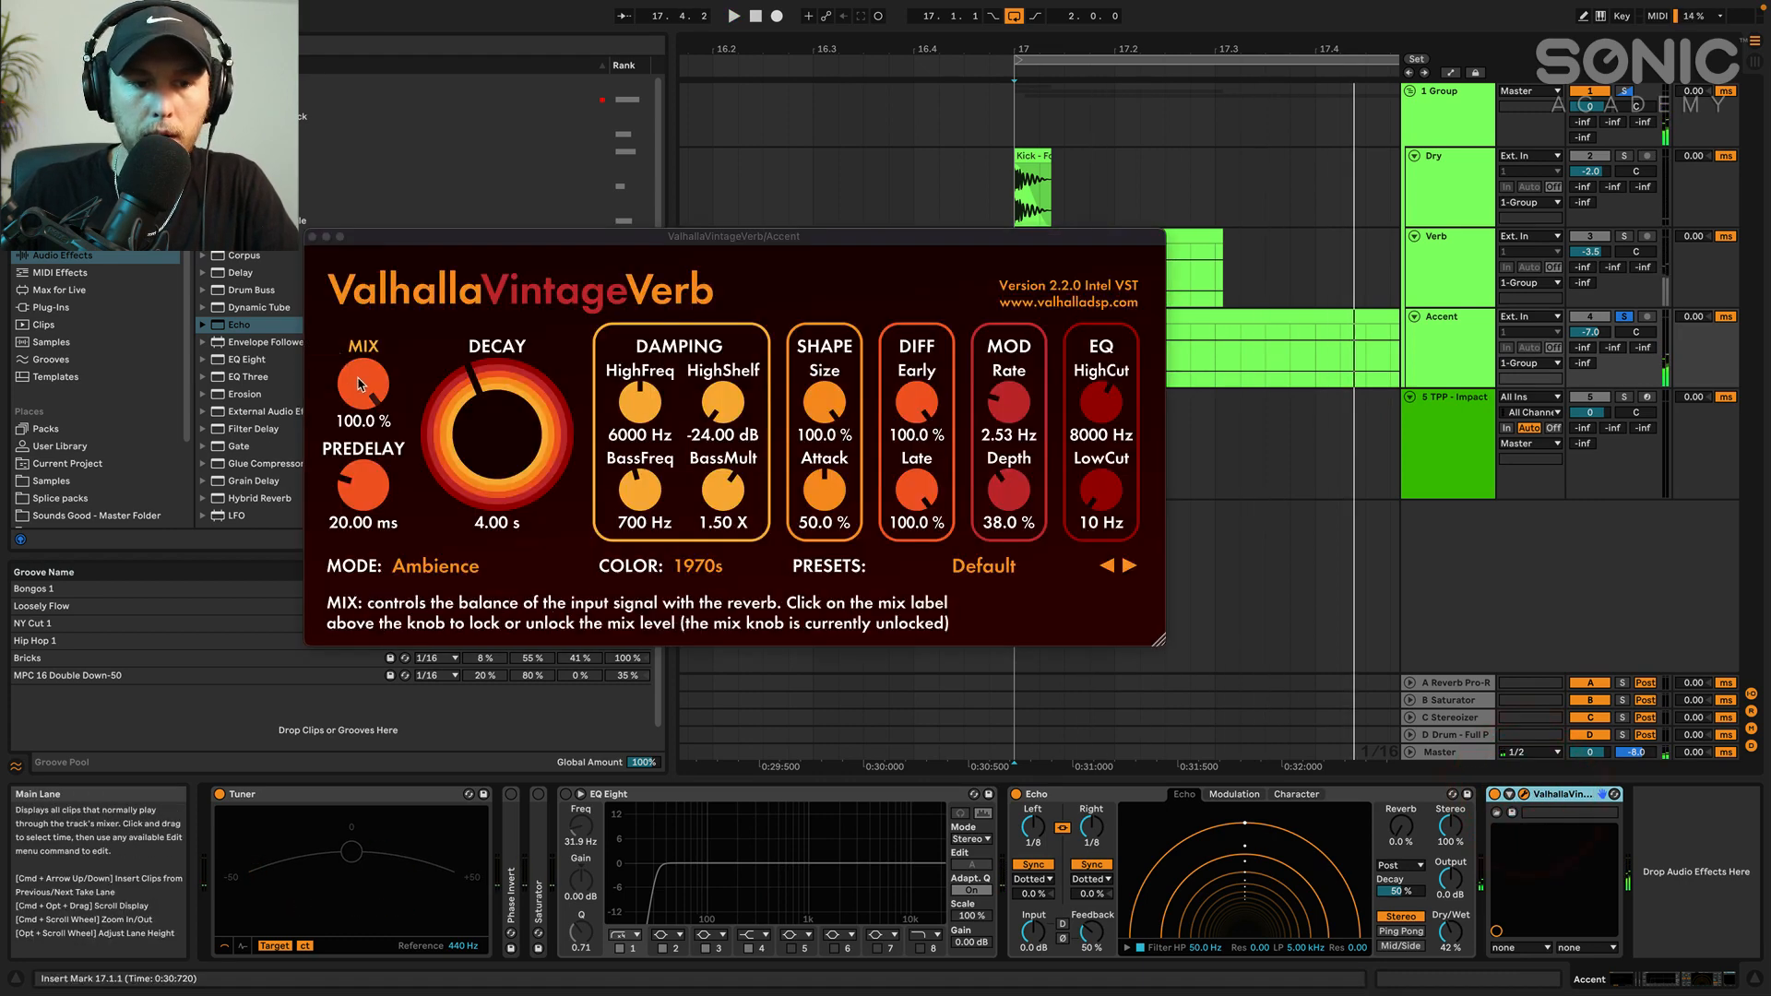
drag(362, 384, 365, 474)
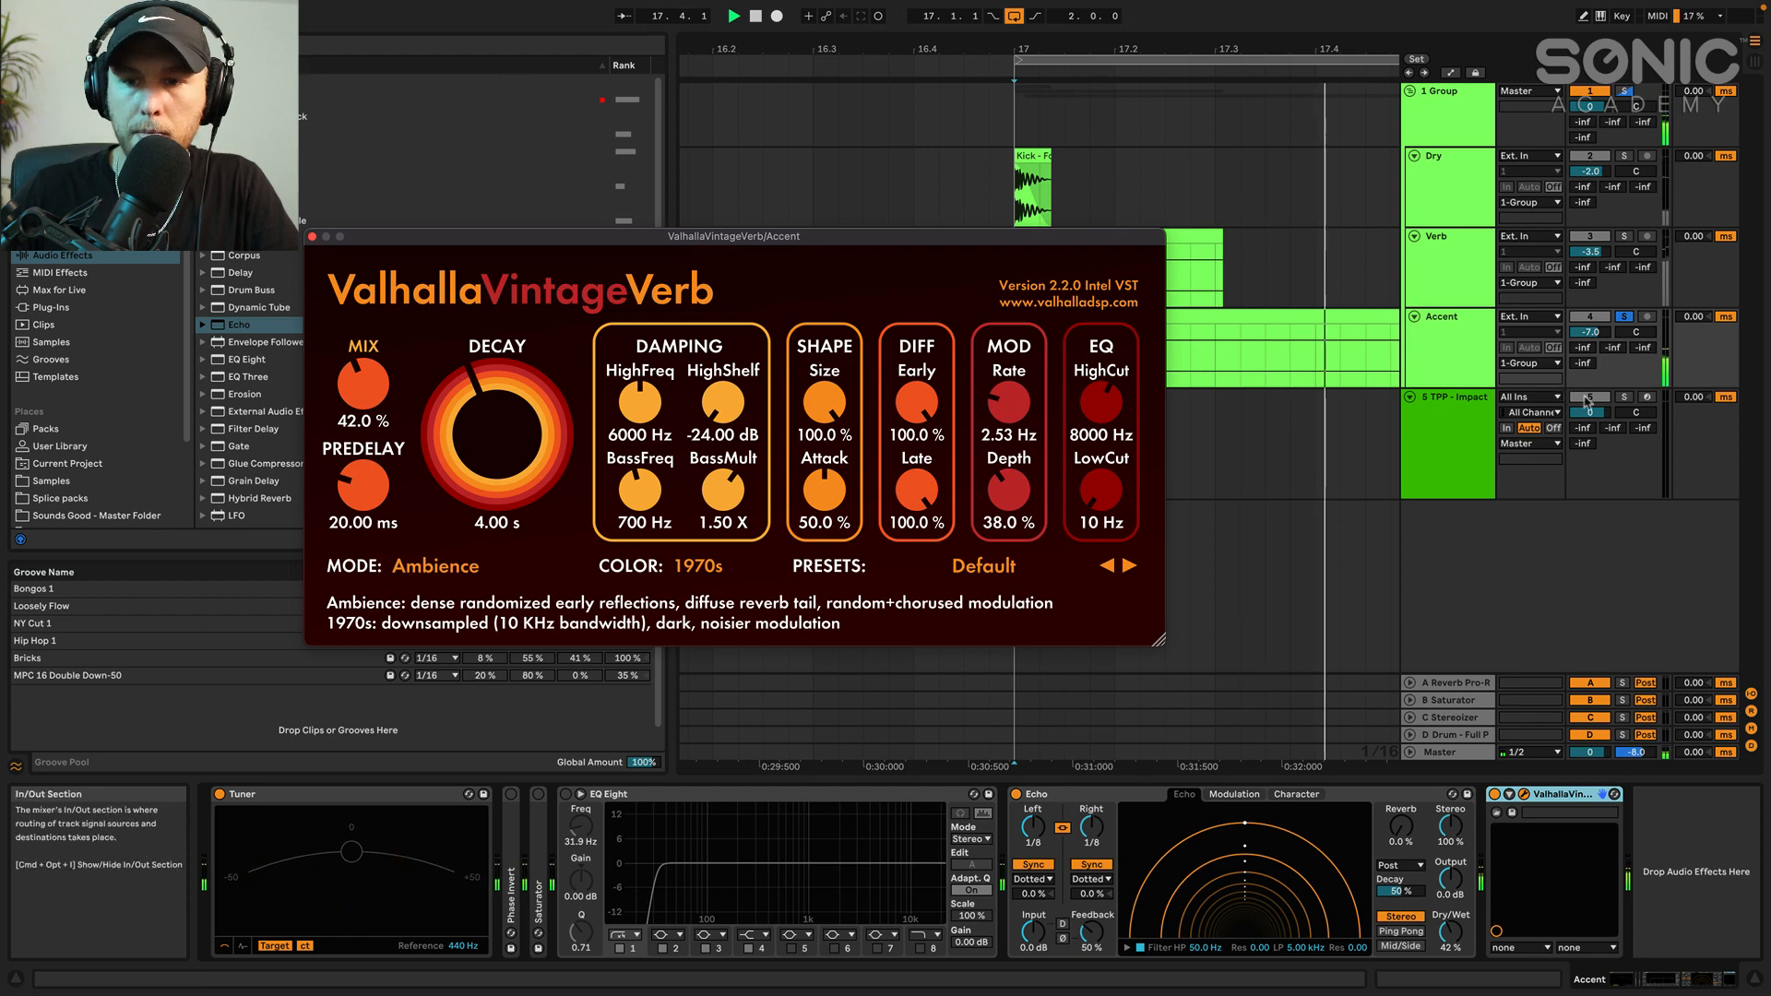
Unsolo the Accent track, play all group layers together from bar 17, and extend the loop end past bar 19
key(space)
click(1625, 316)
click(1014, 126)
key(space)
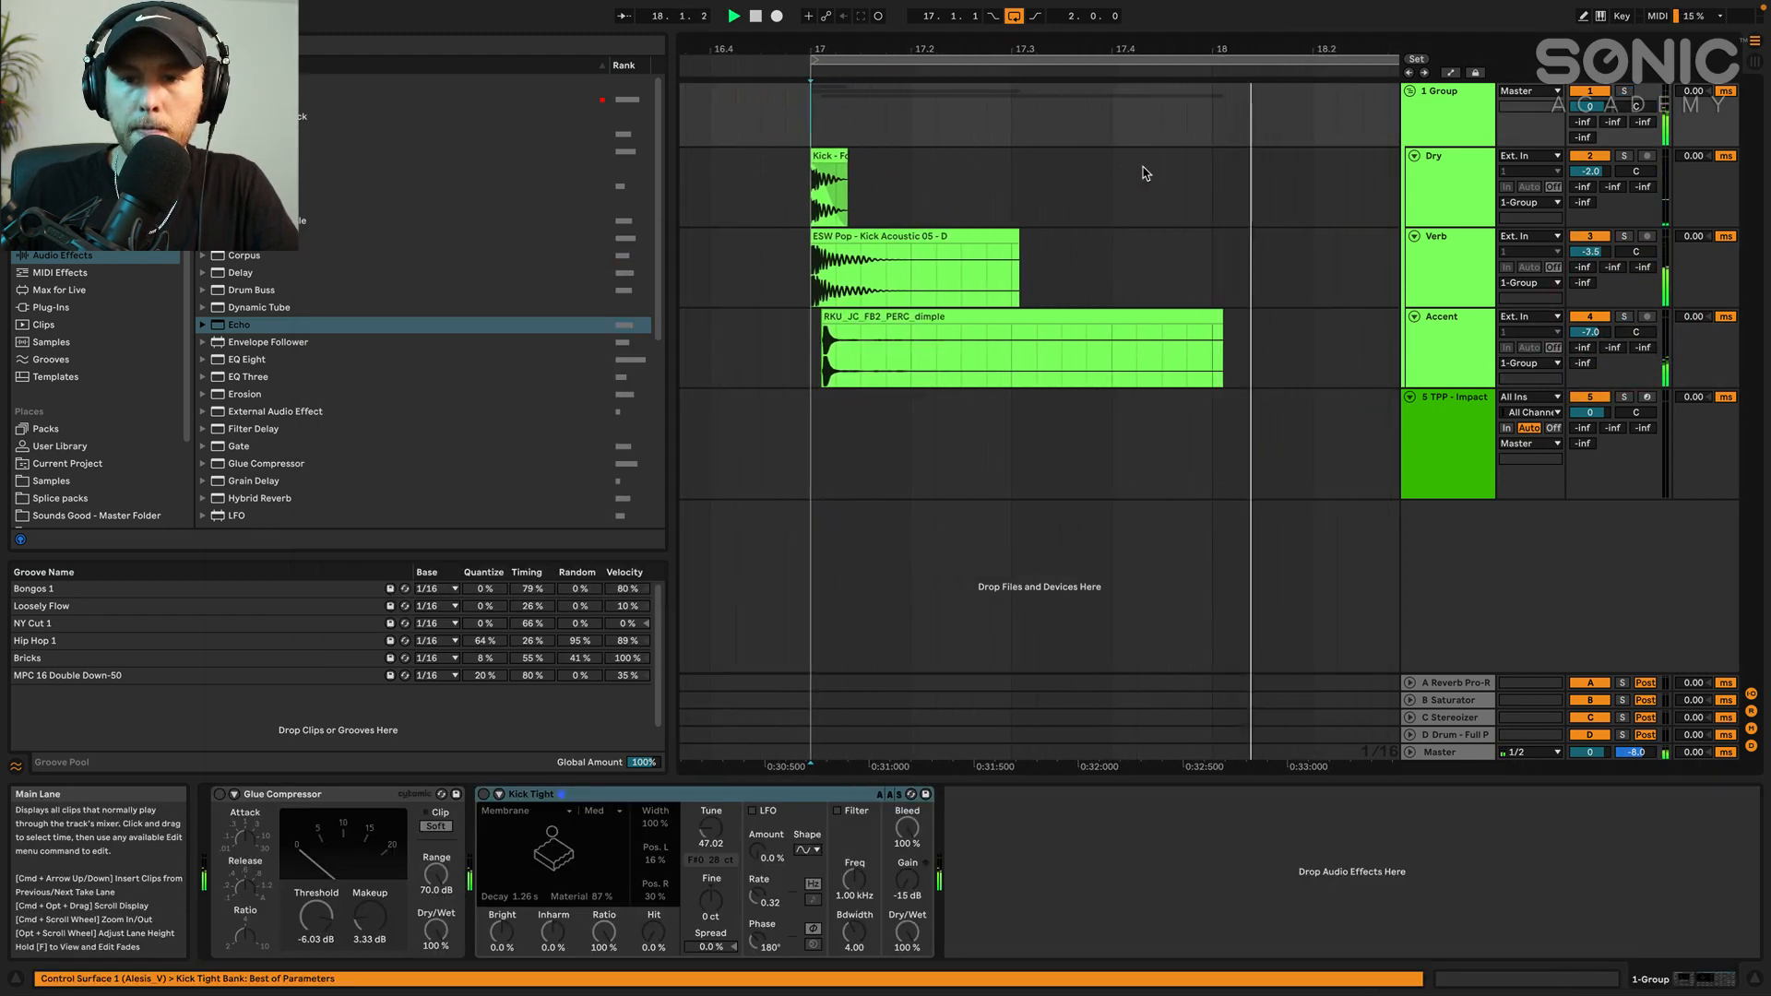
scroll(1145, 174, down, 5)
key(space)
click(1242, 61)
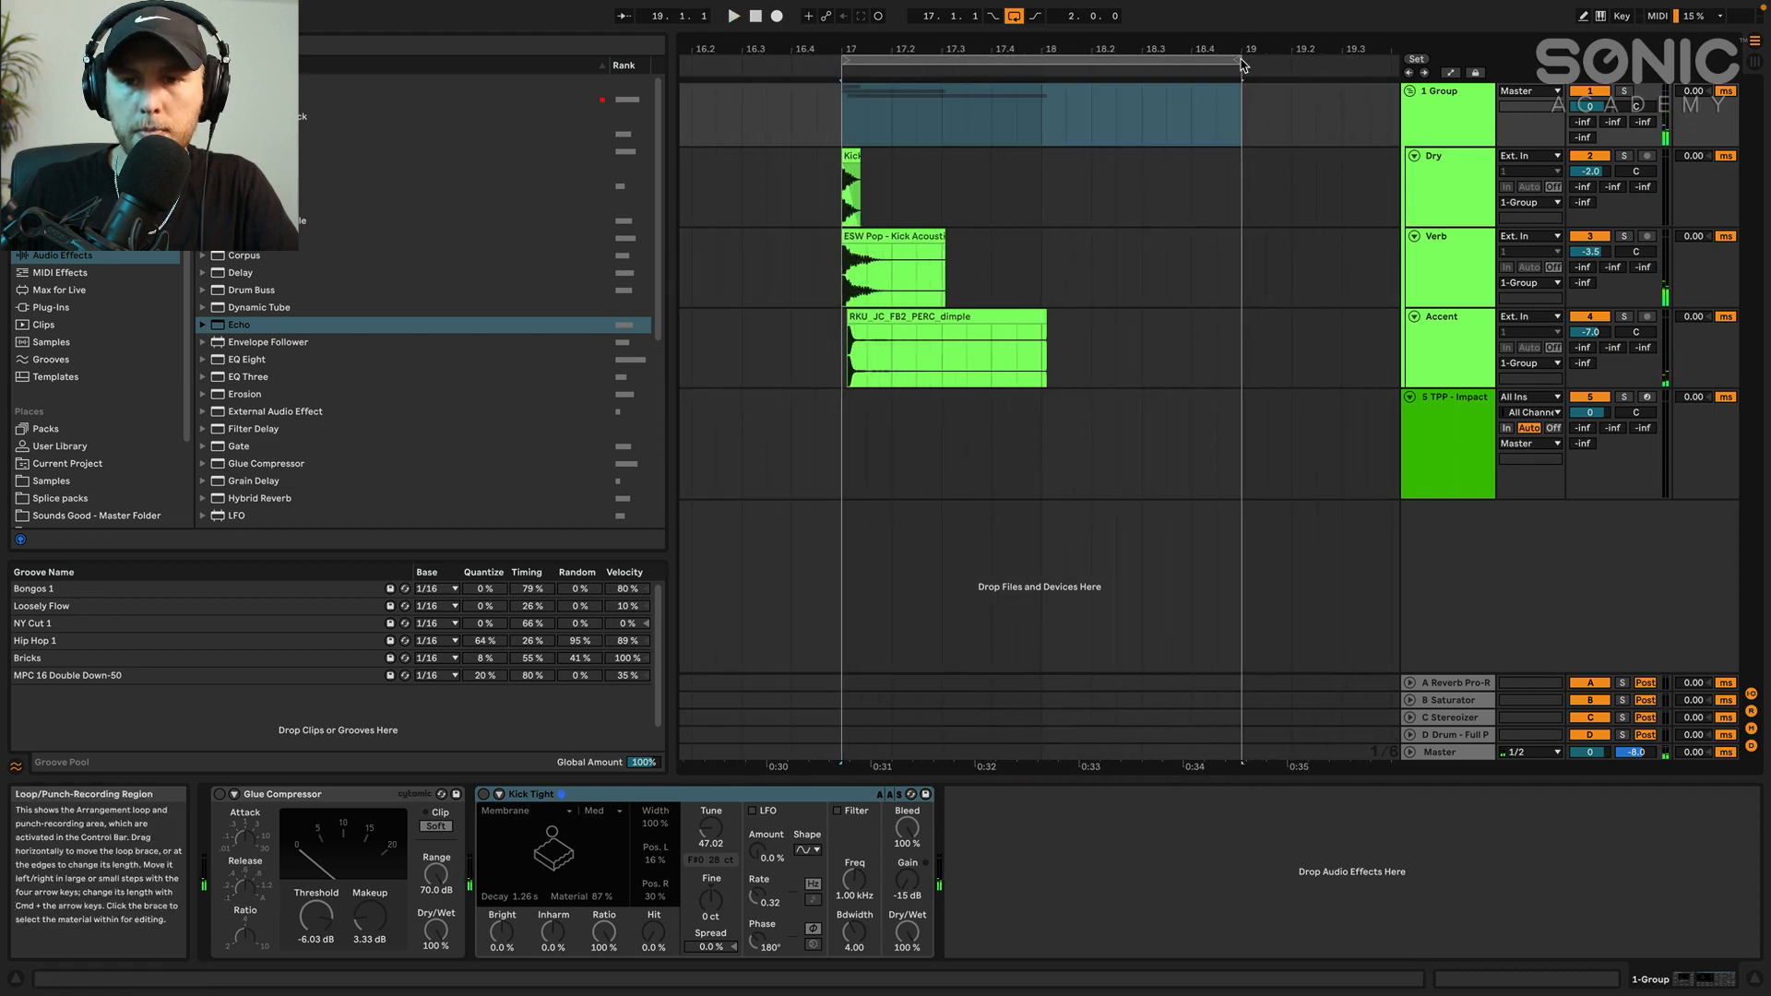
drag(1239, 58, 1371, 68)
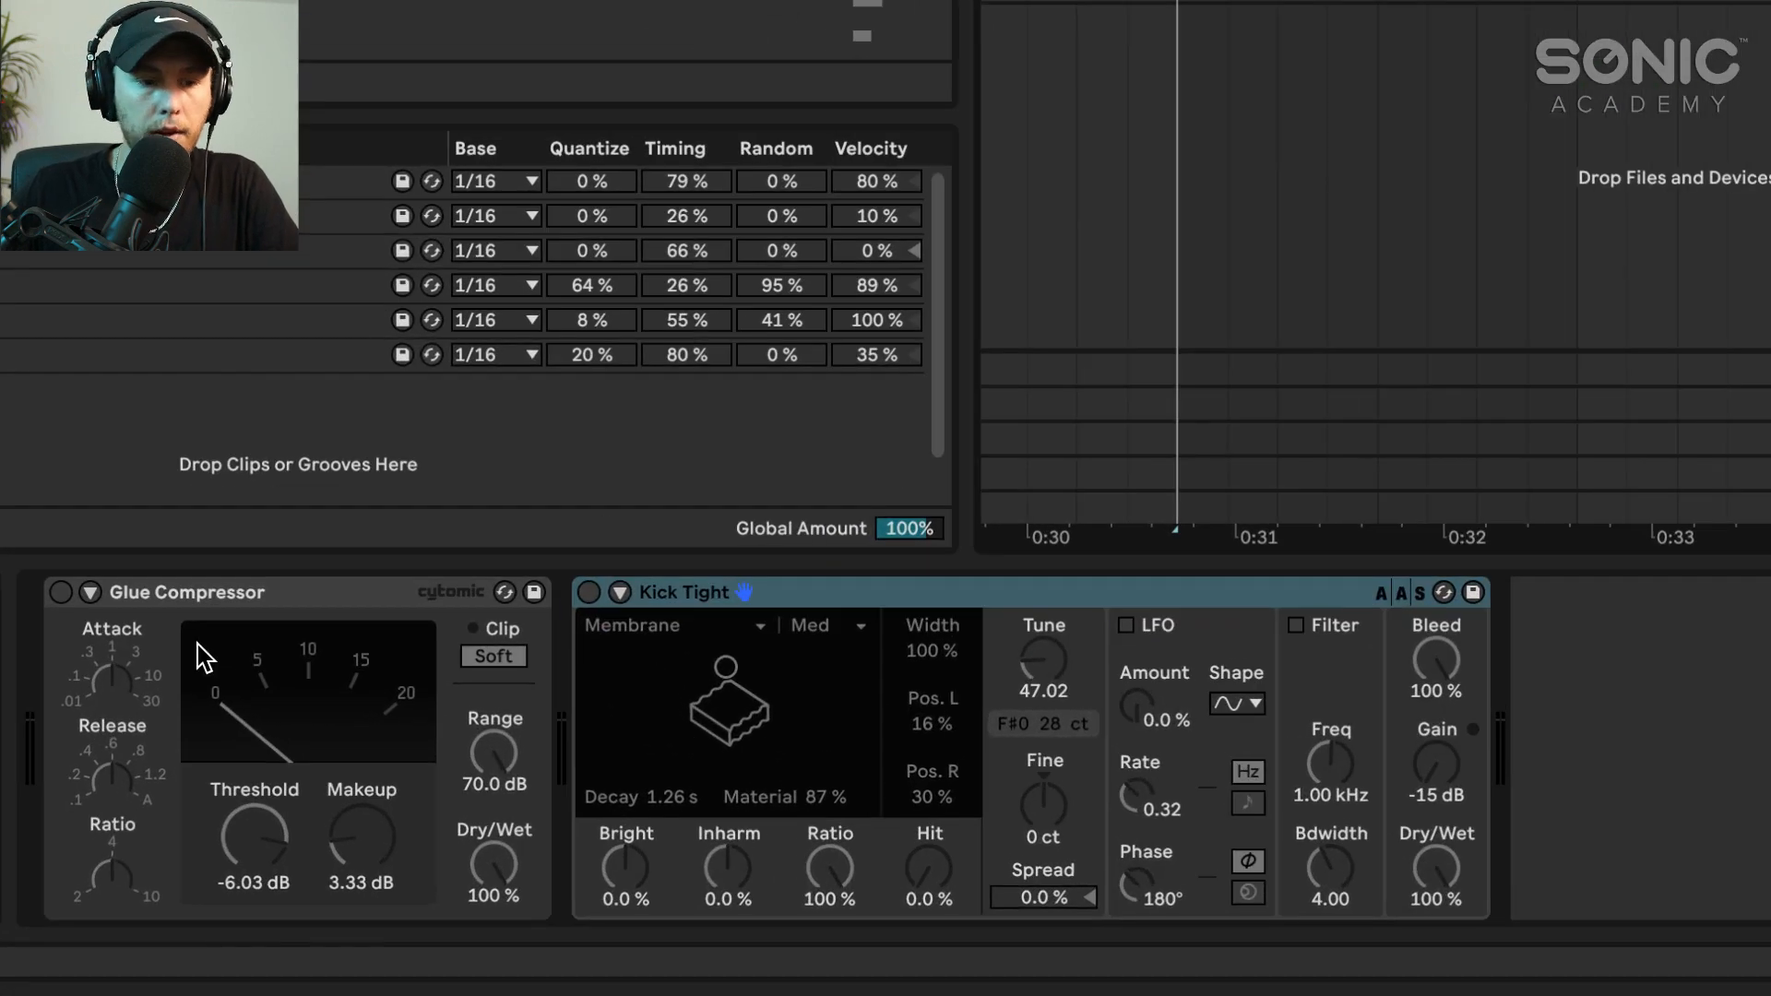
Enable the group's Glue Compressor and lower its Threshold to -7.30 dB during playback
click(60, 592)
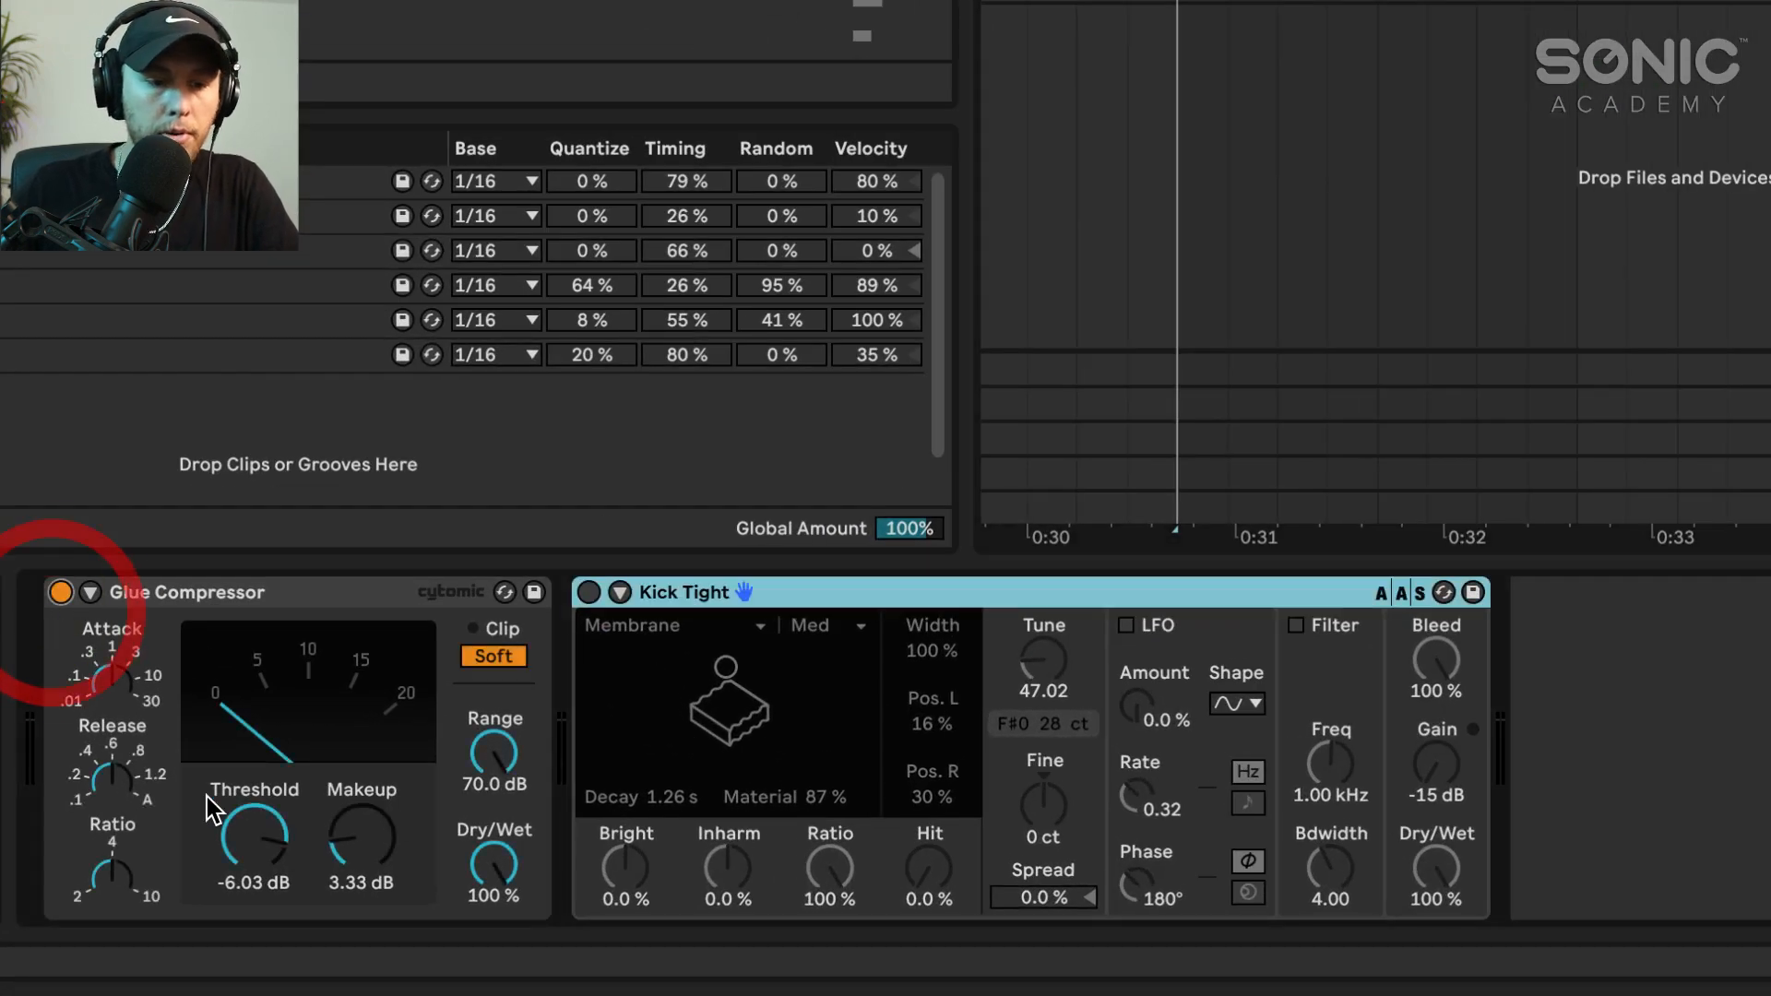
key(space)
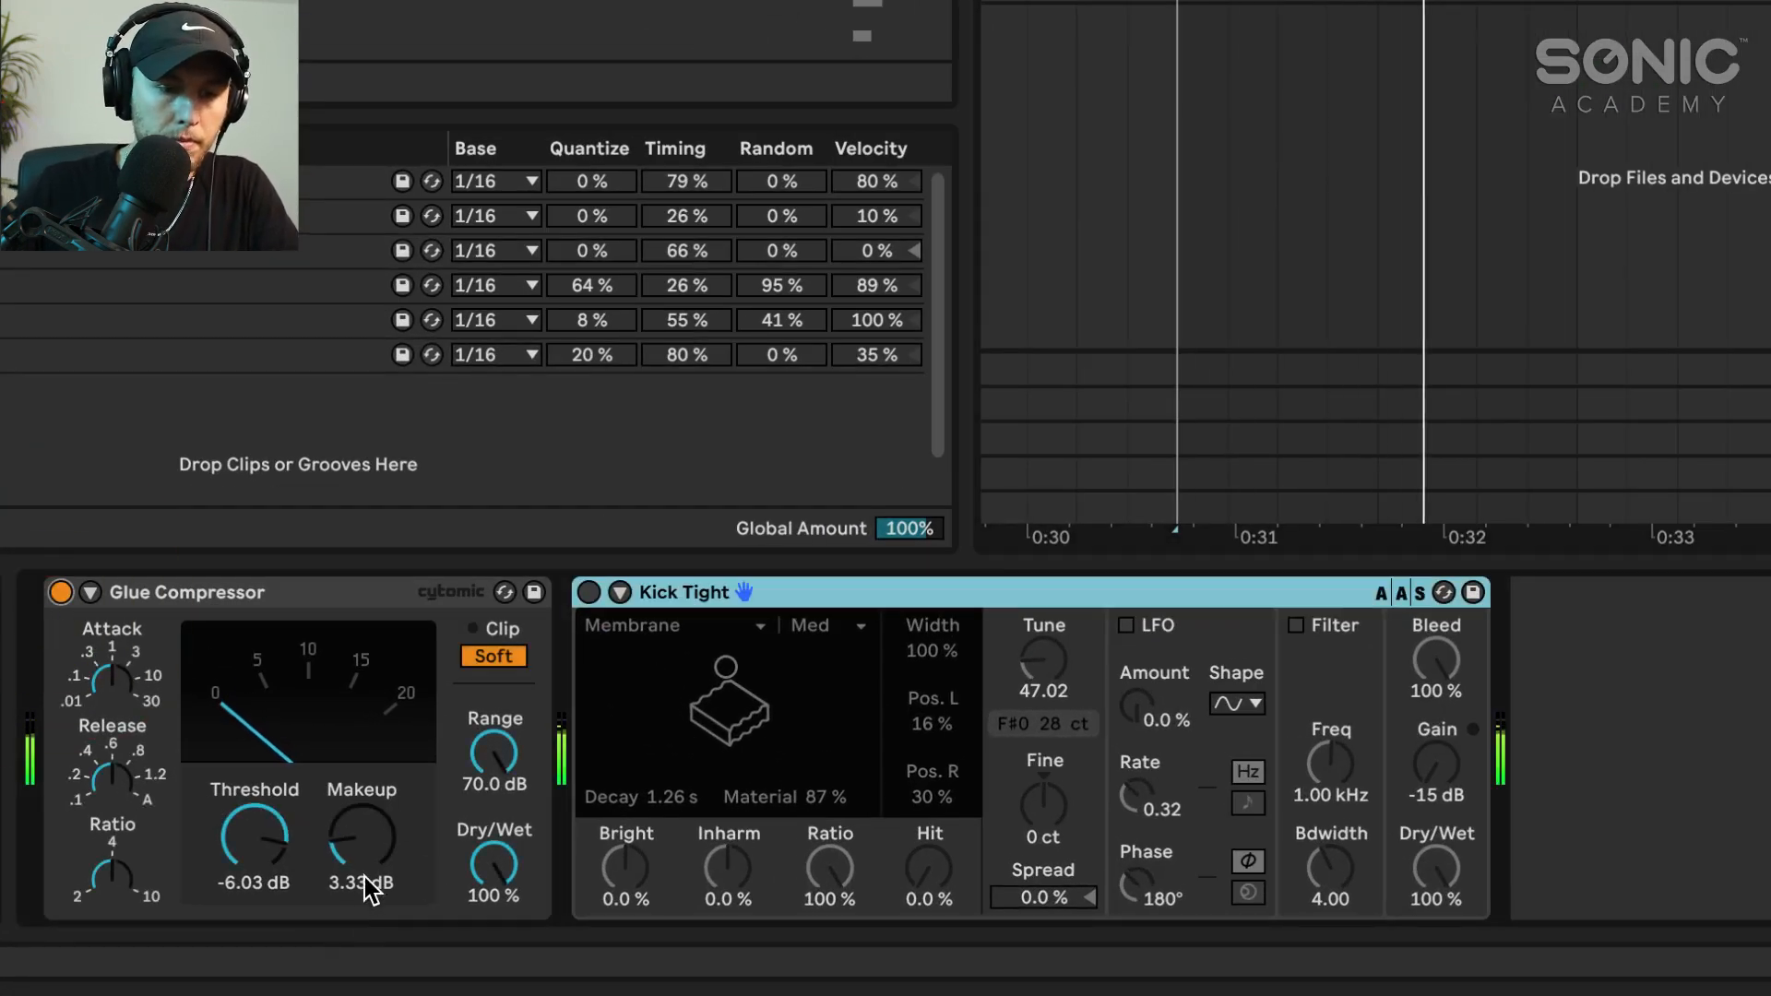
drag(264, 849, 264, 868)
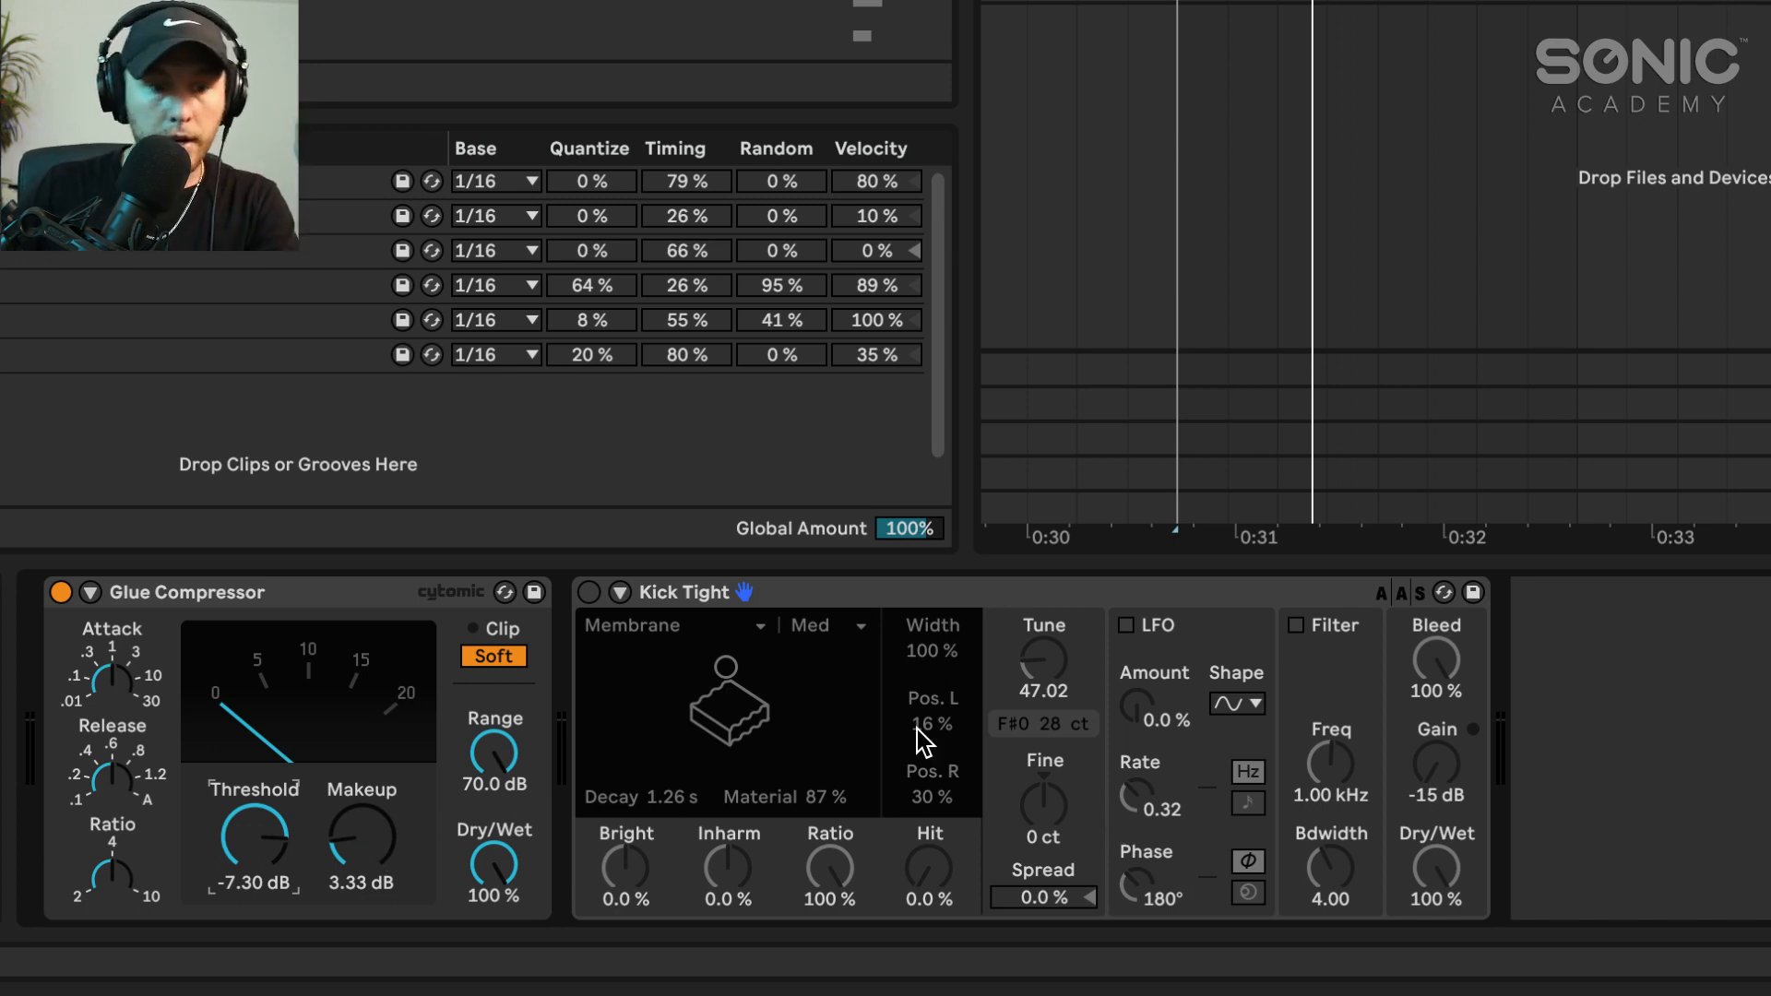
Play the group with the Kick Tight device bypassed, enable the device to compare the sound, and stop playback
click(589, 596)
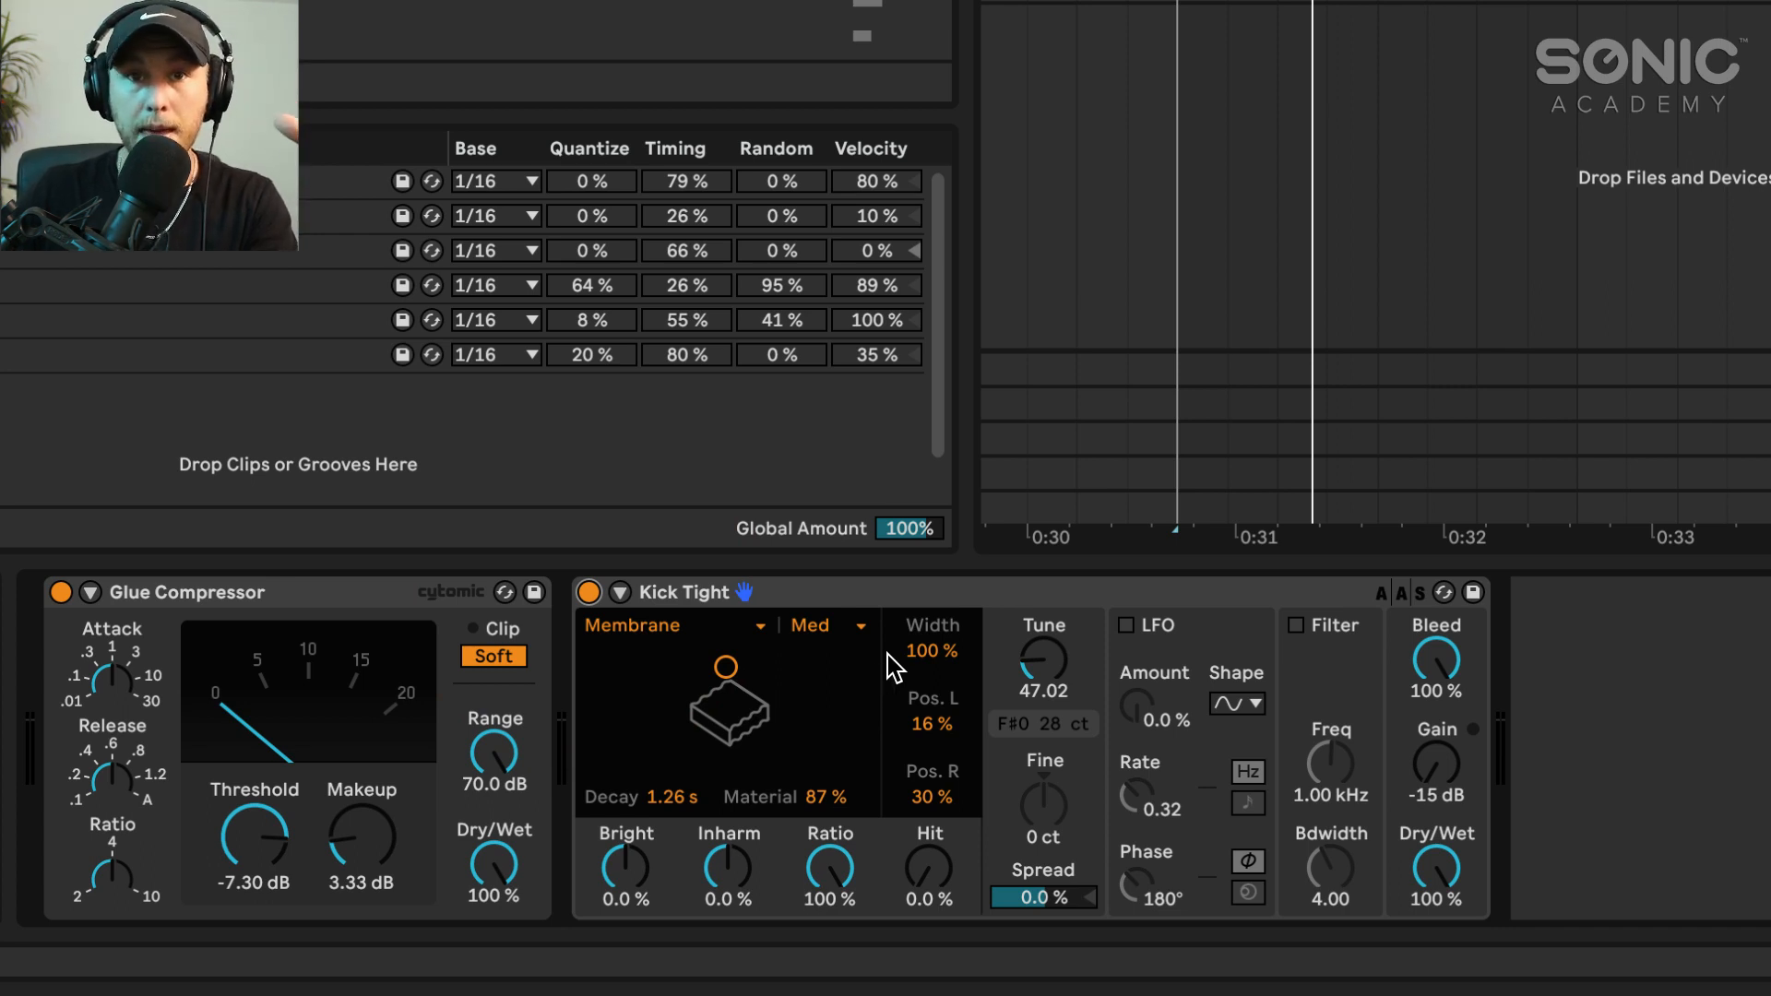
click(588, 592)
key(space)
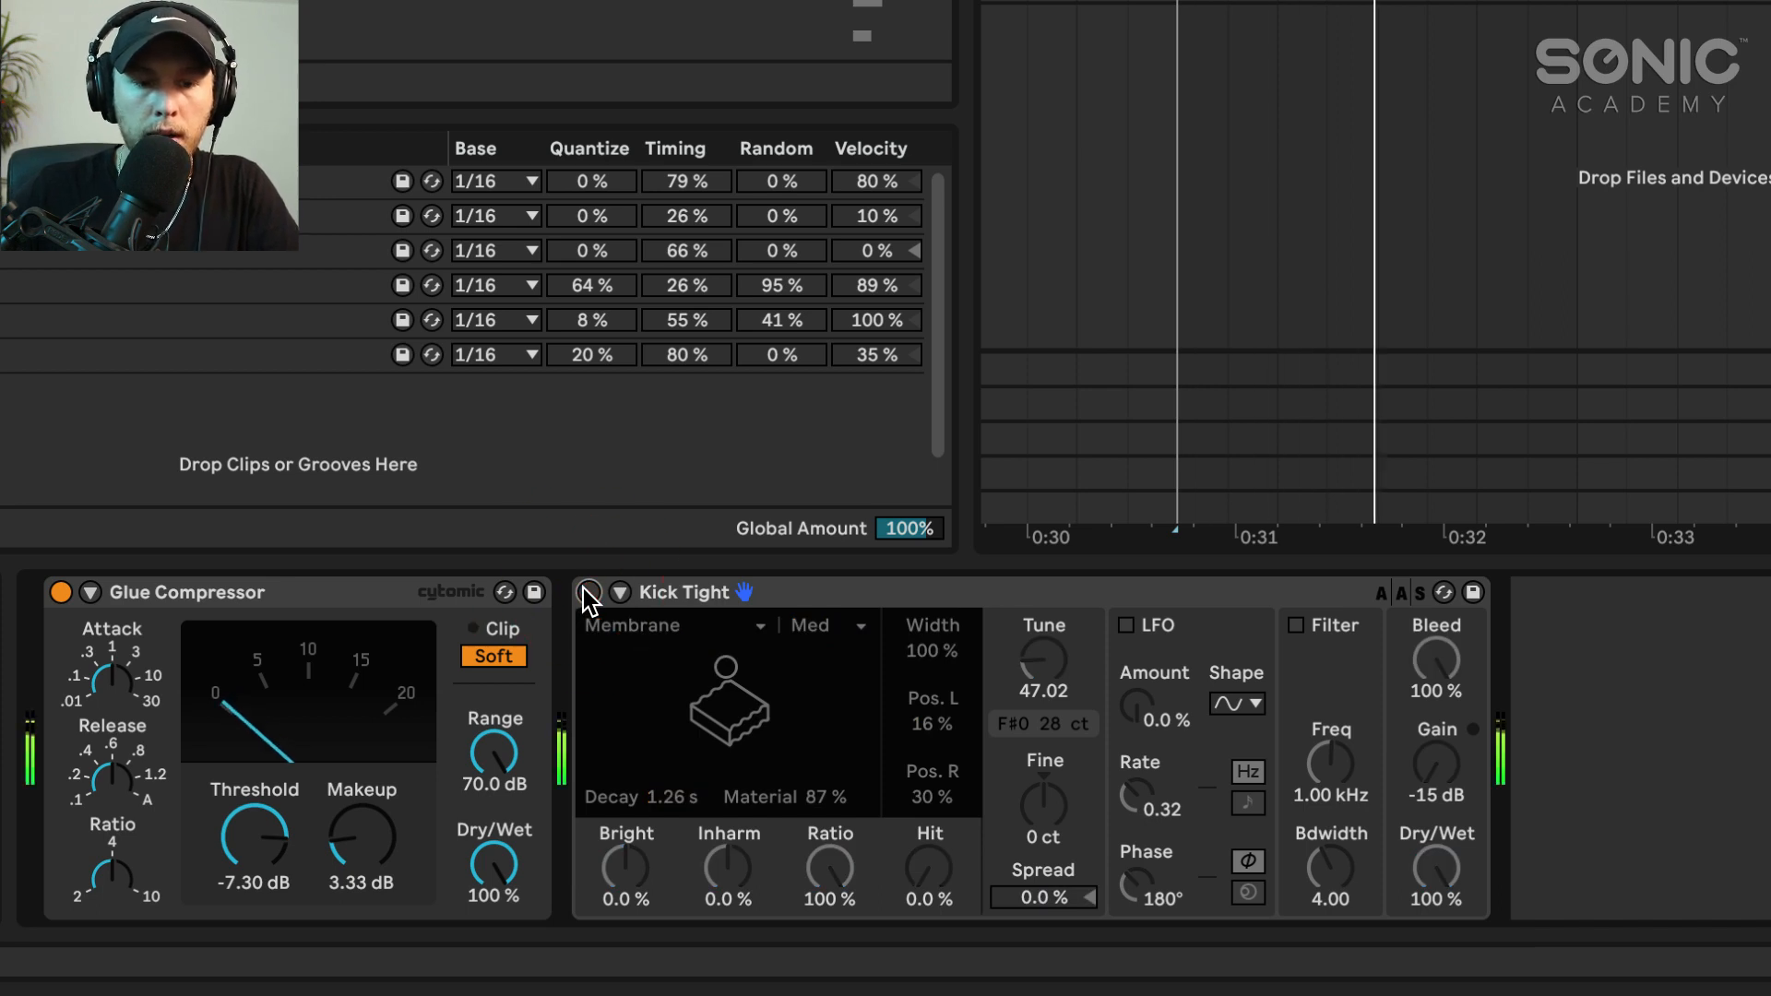
click(588, 592)
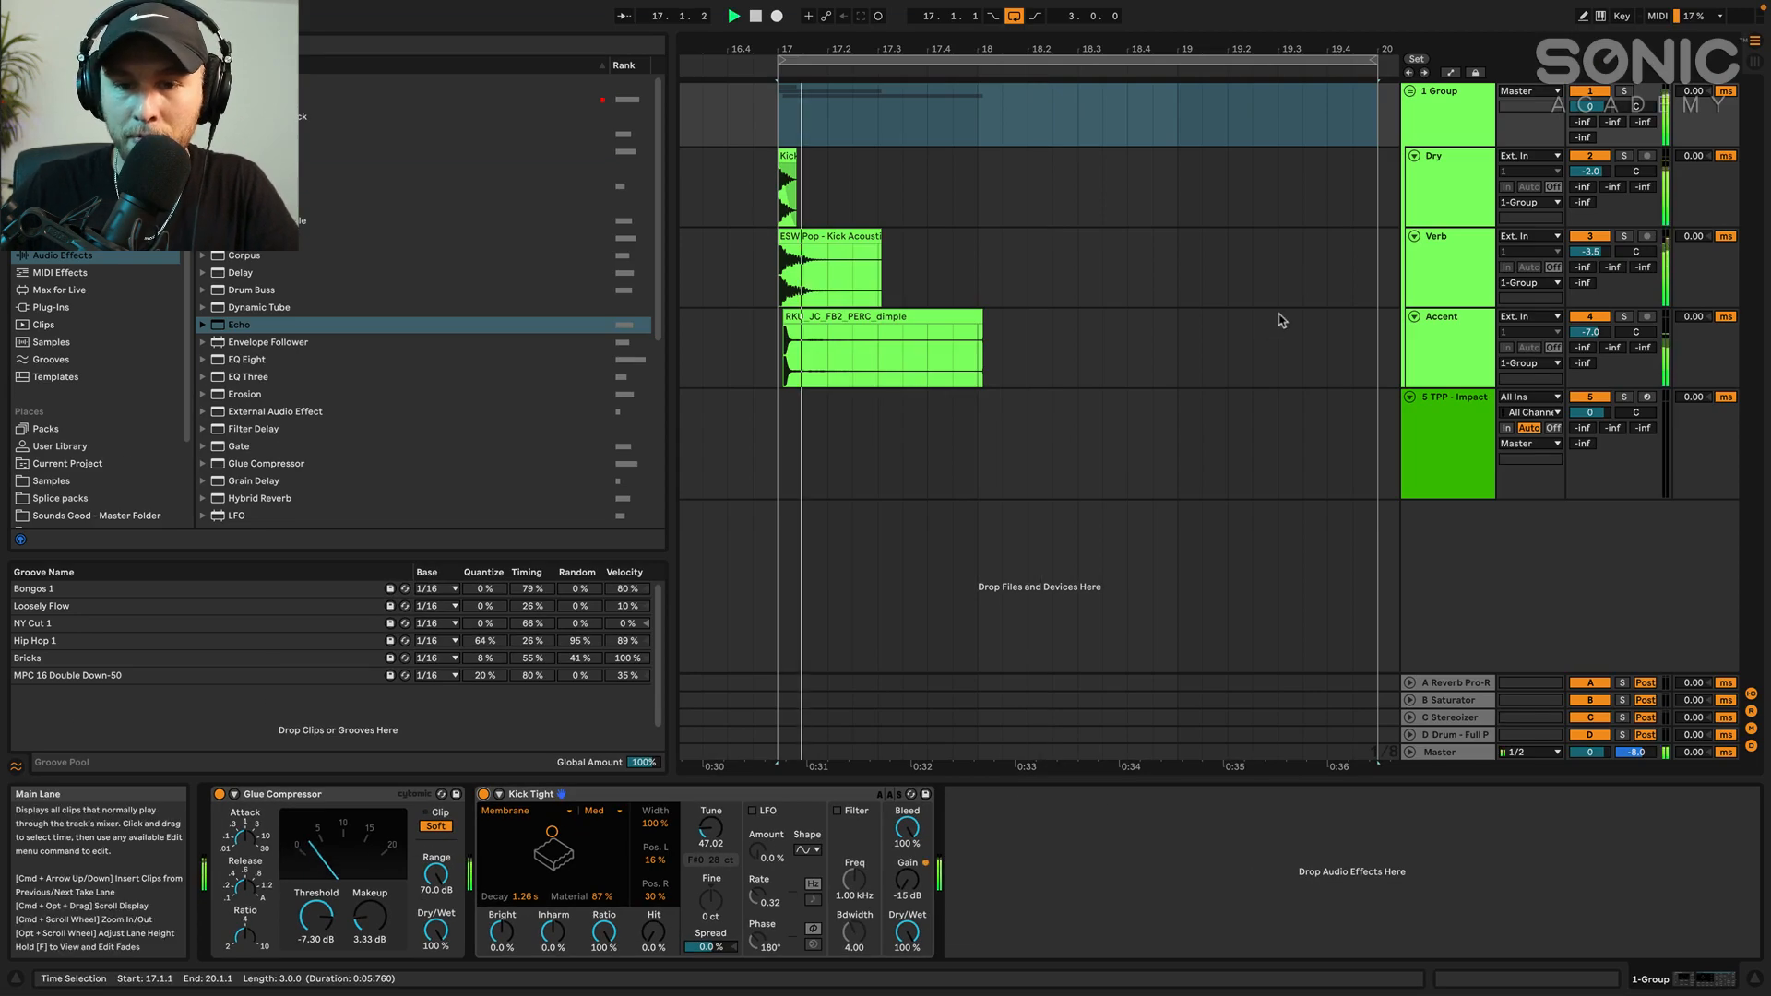
key(space)
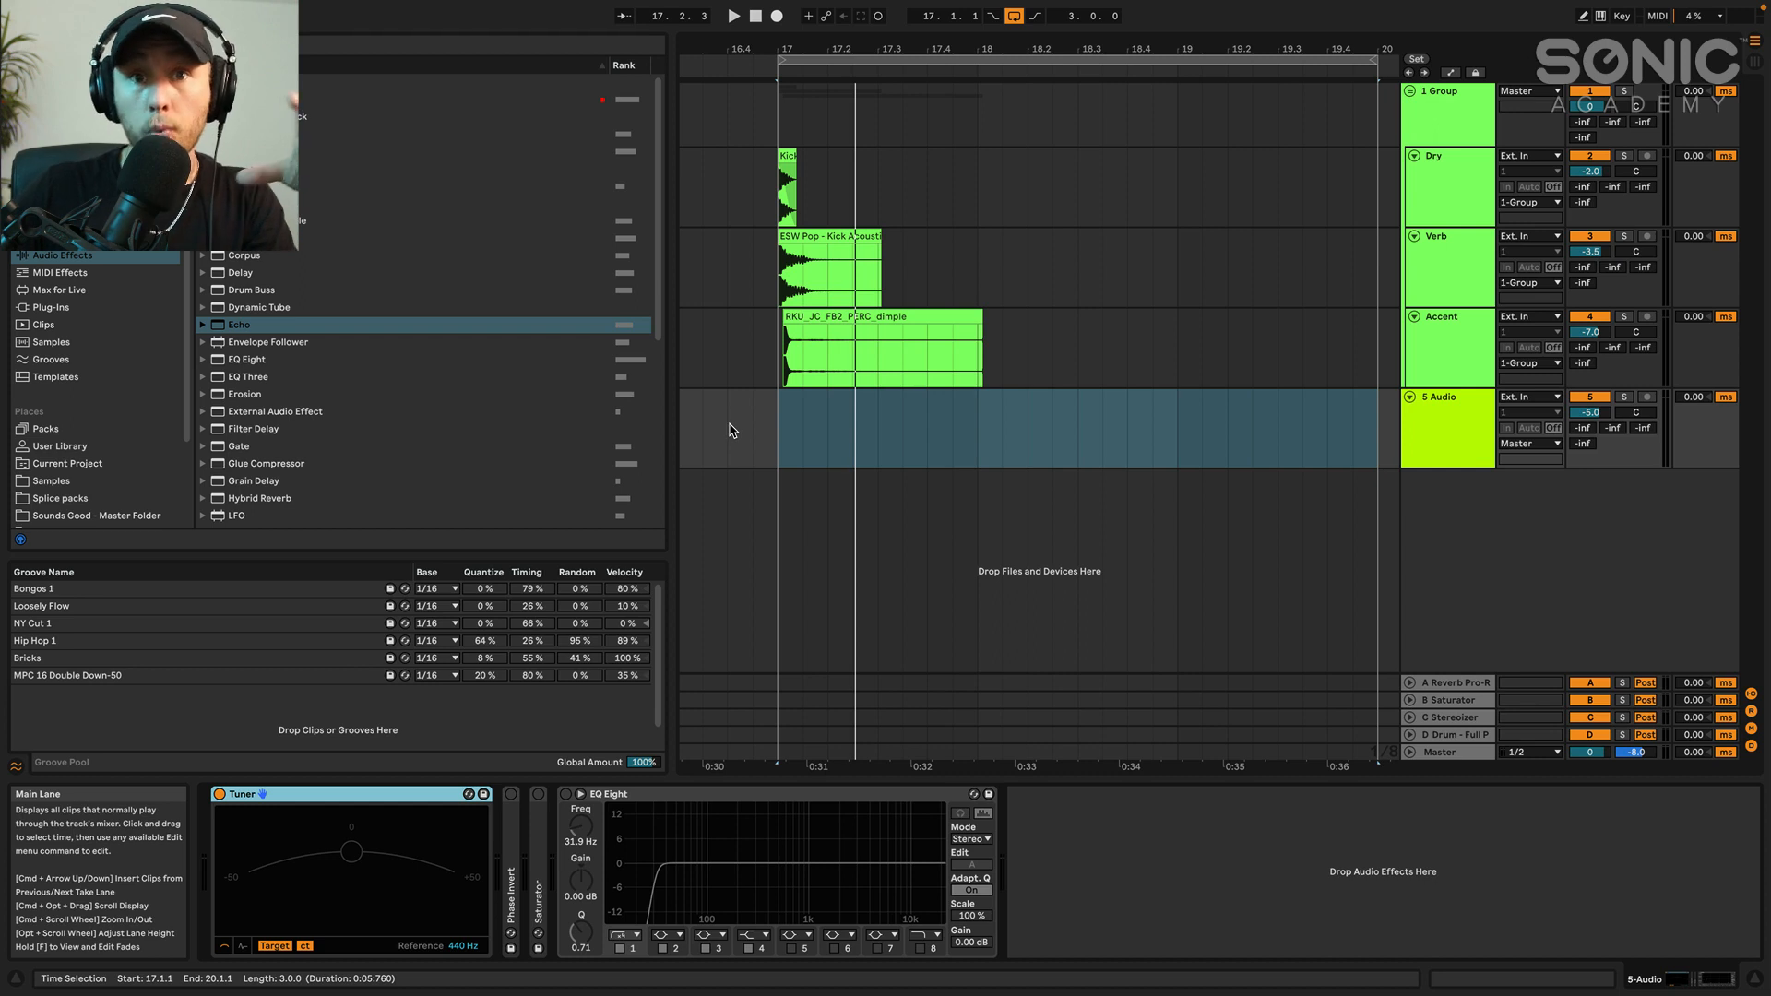
Set the new audio track's input to Resampling, arm it, and record the group's impact from bar 17 to about 19.2
click(1528, 396)
click(1535, 445)
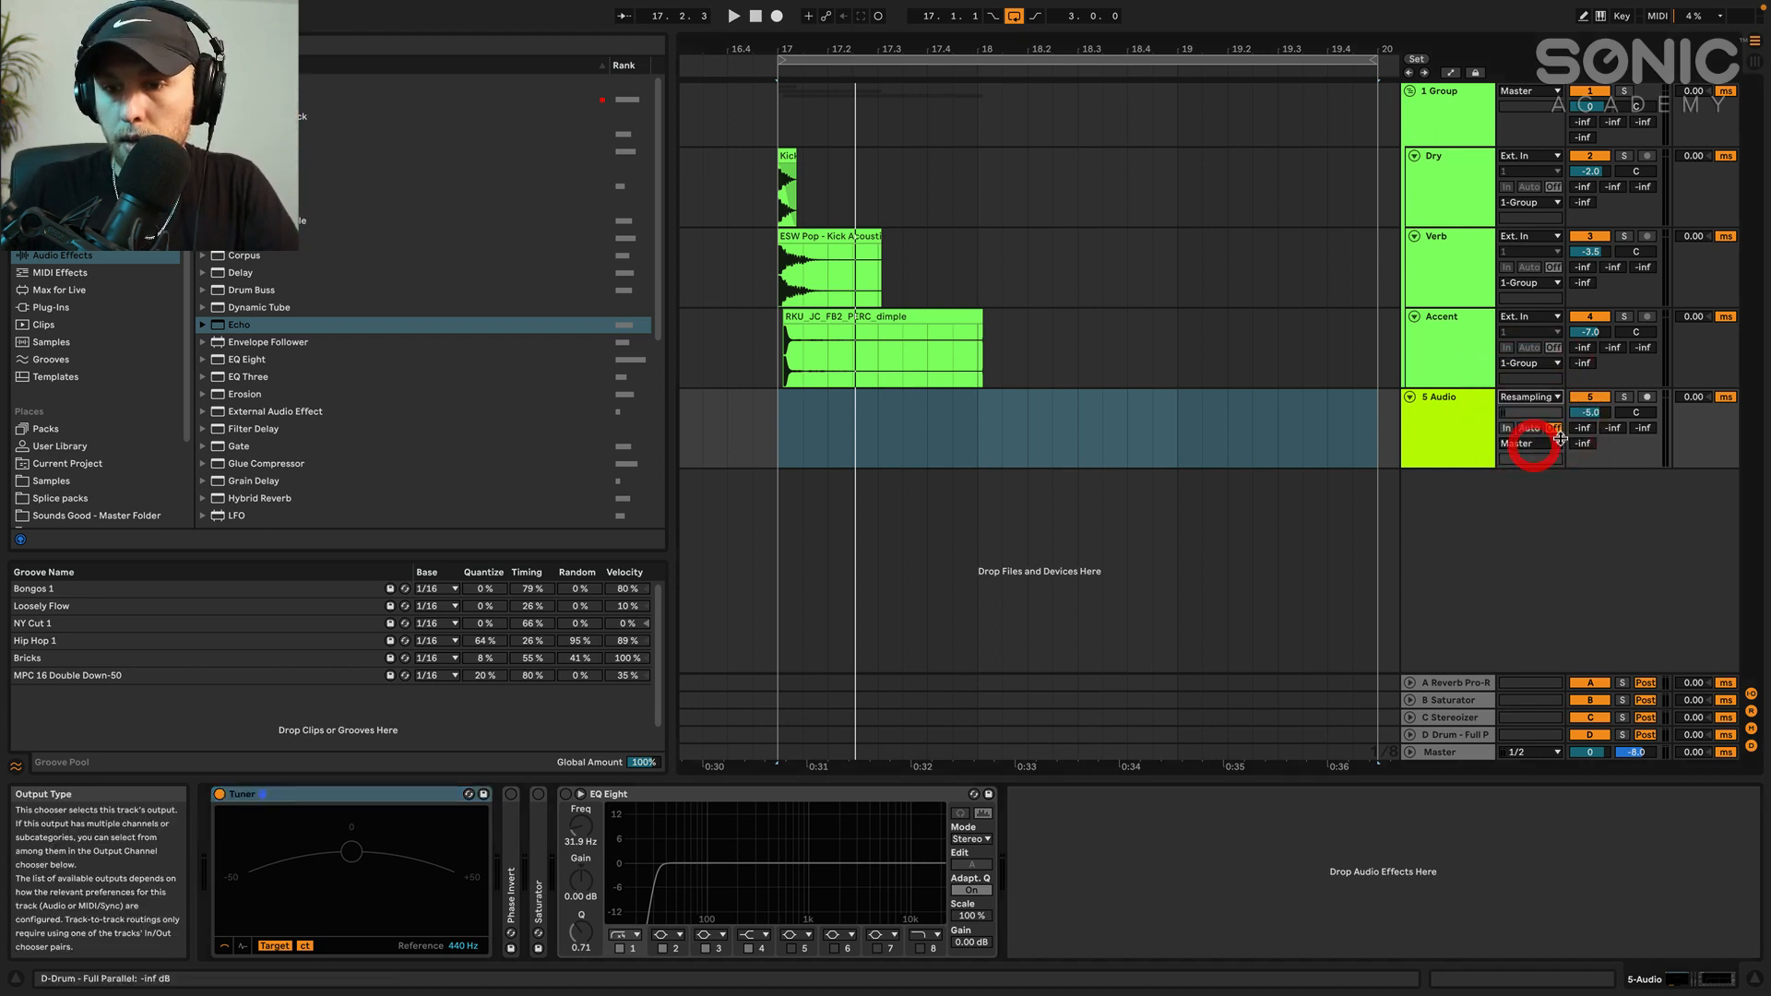
click(1447, 424)
click(1648, 397)
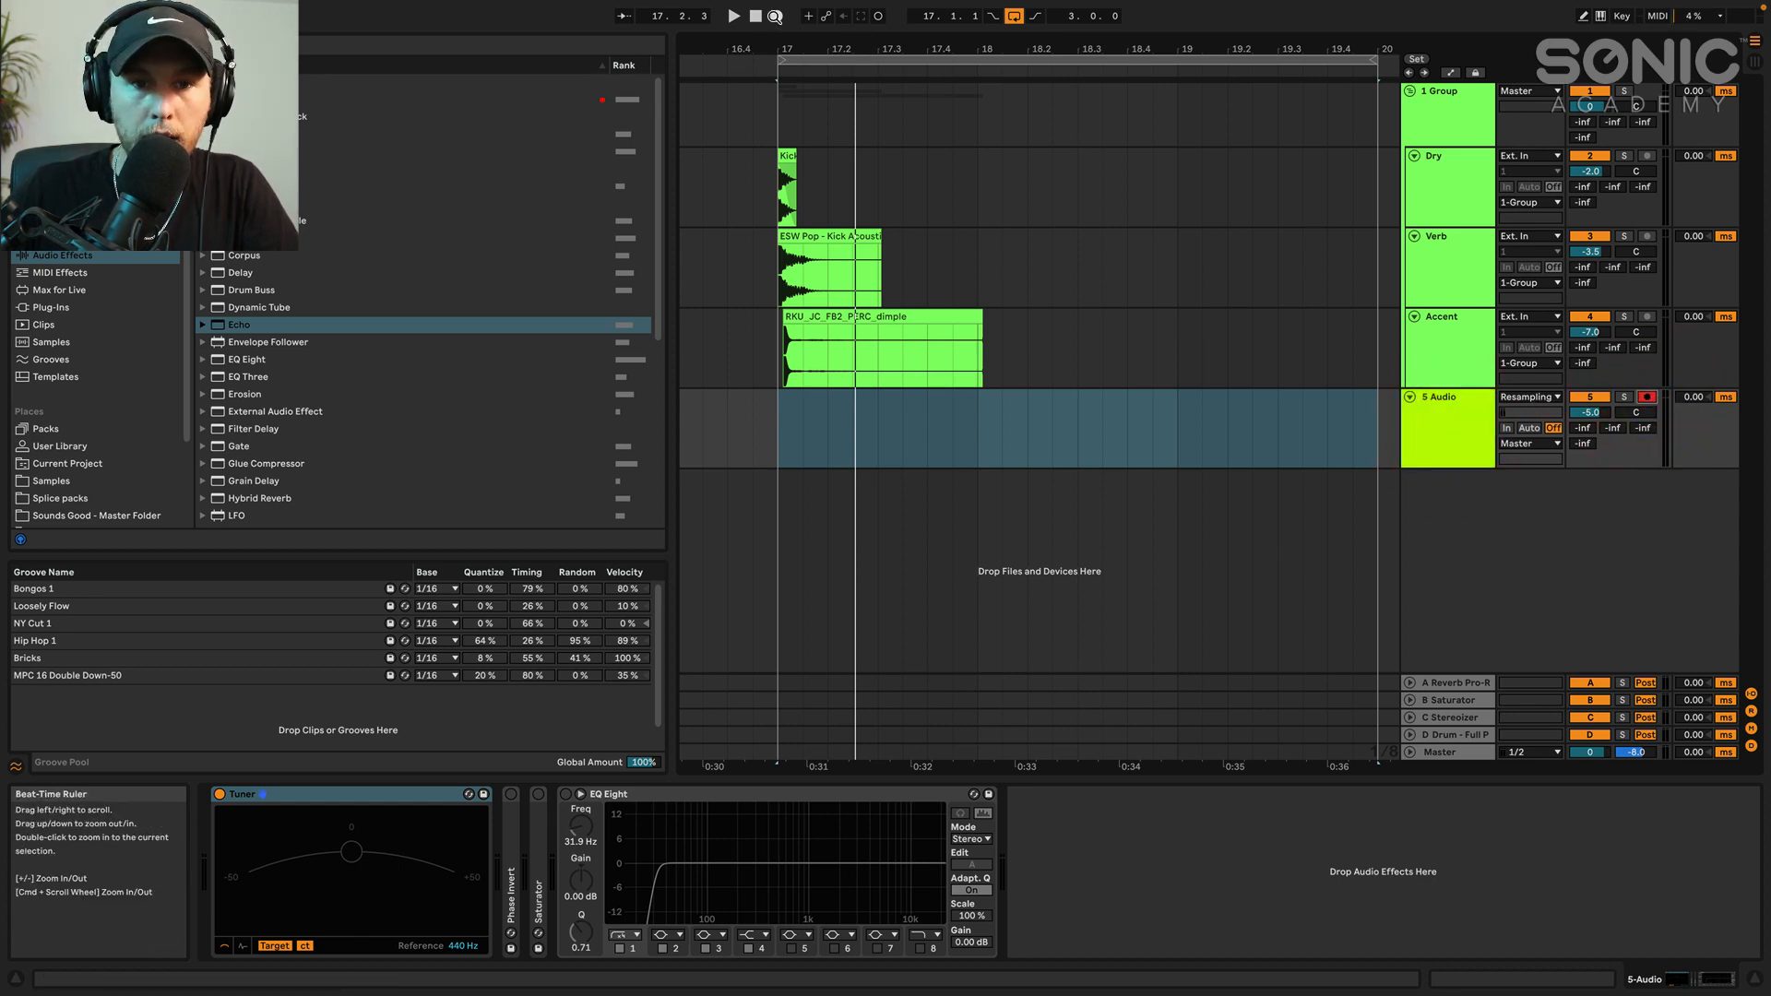
click(777, 15)
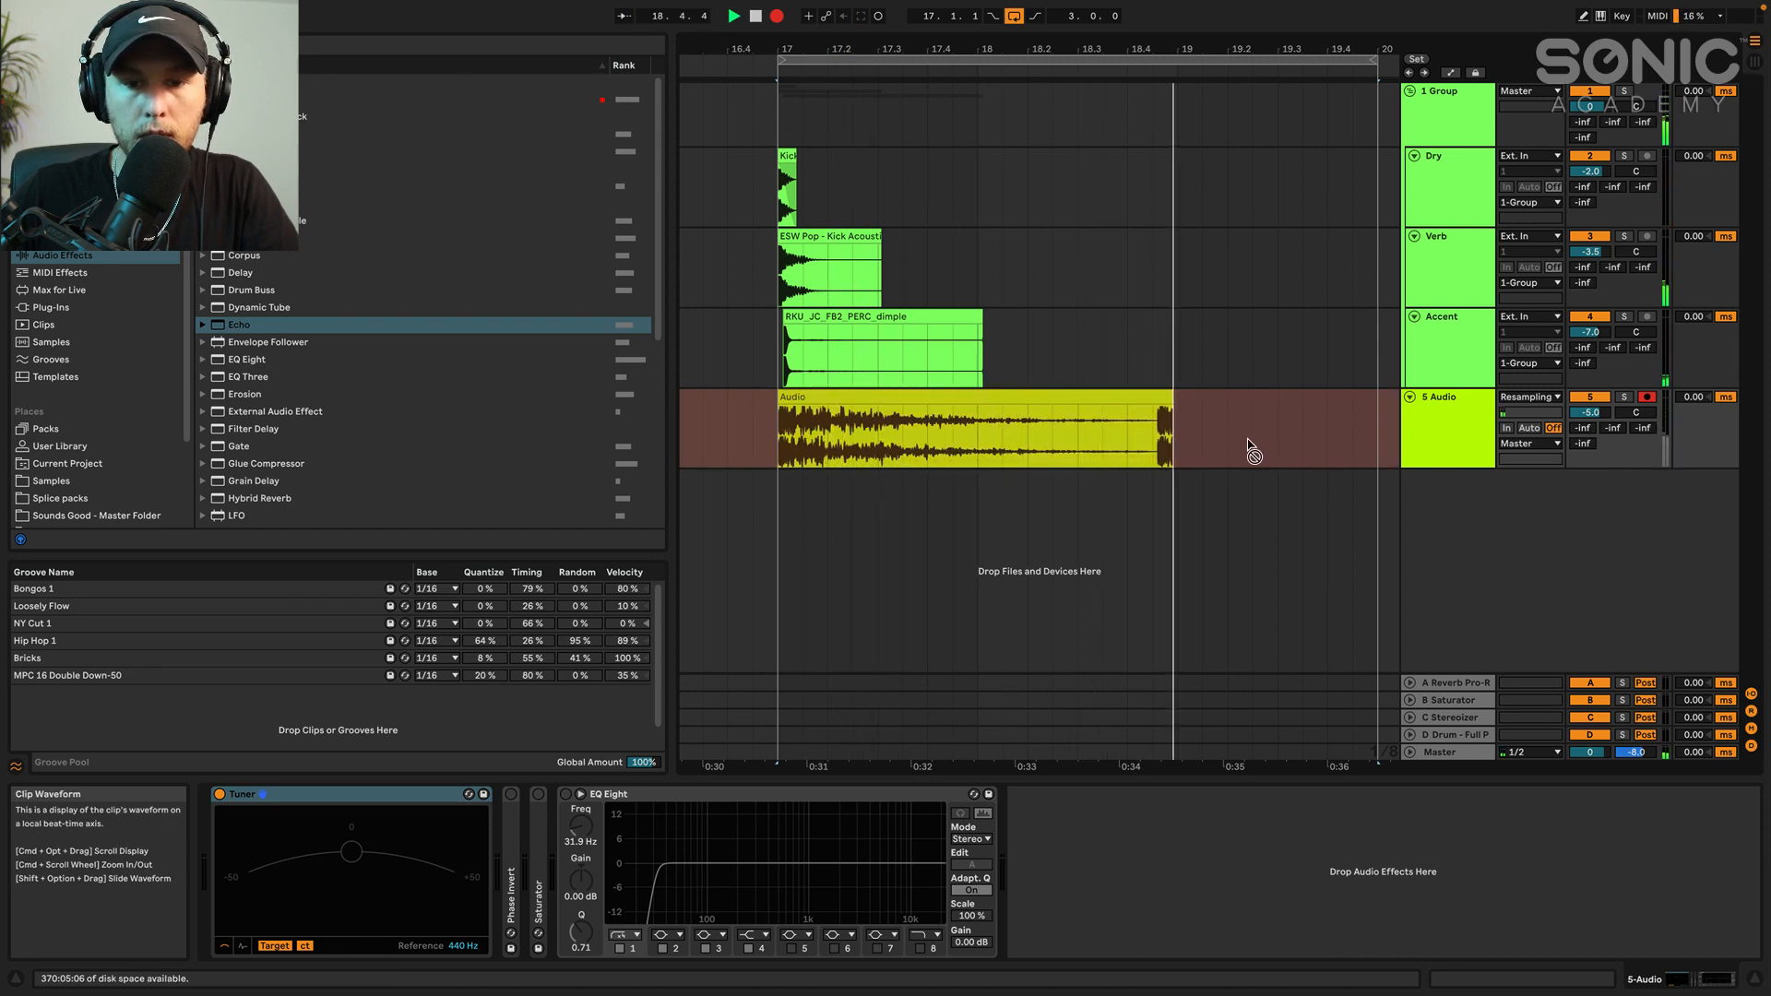
key(space)
Place a reversed three-beat section of the recording from 16.2.1 to 17.1.1 and delete the leftover pieces after it
click(1061, 396)
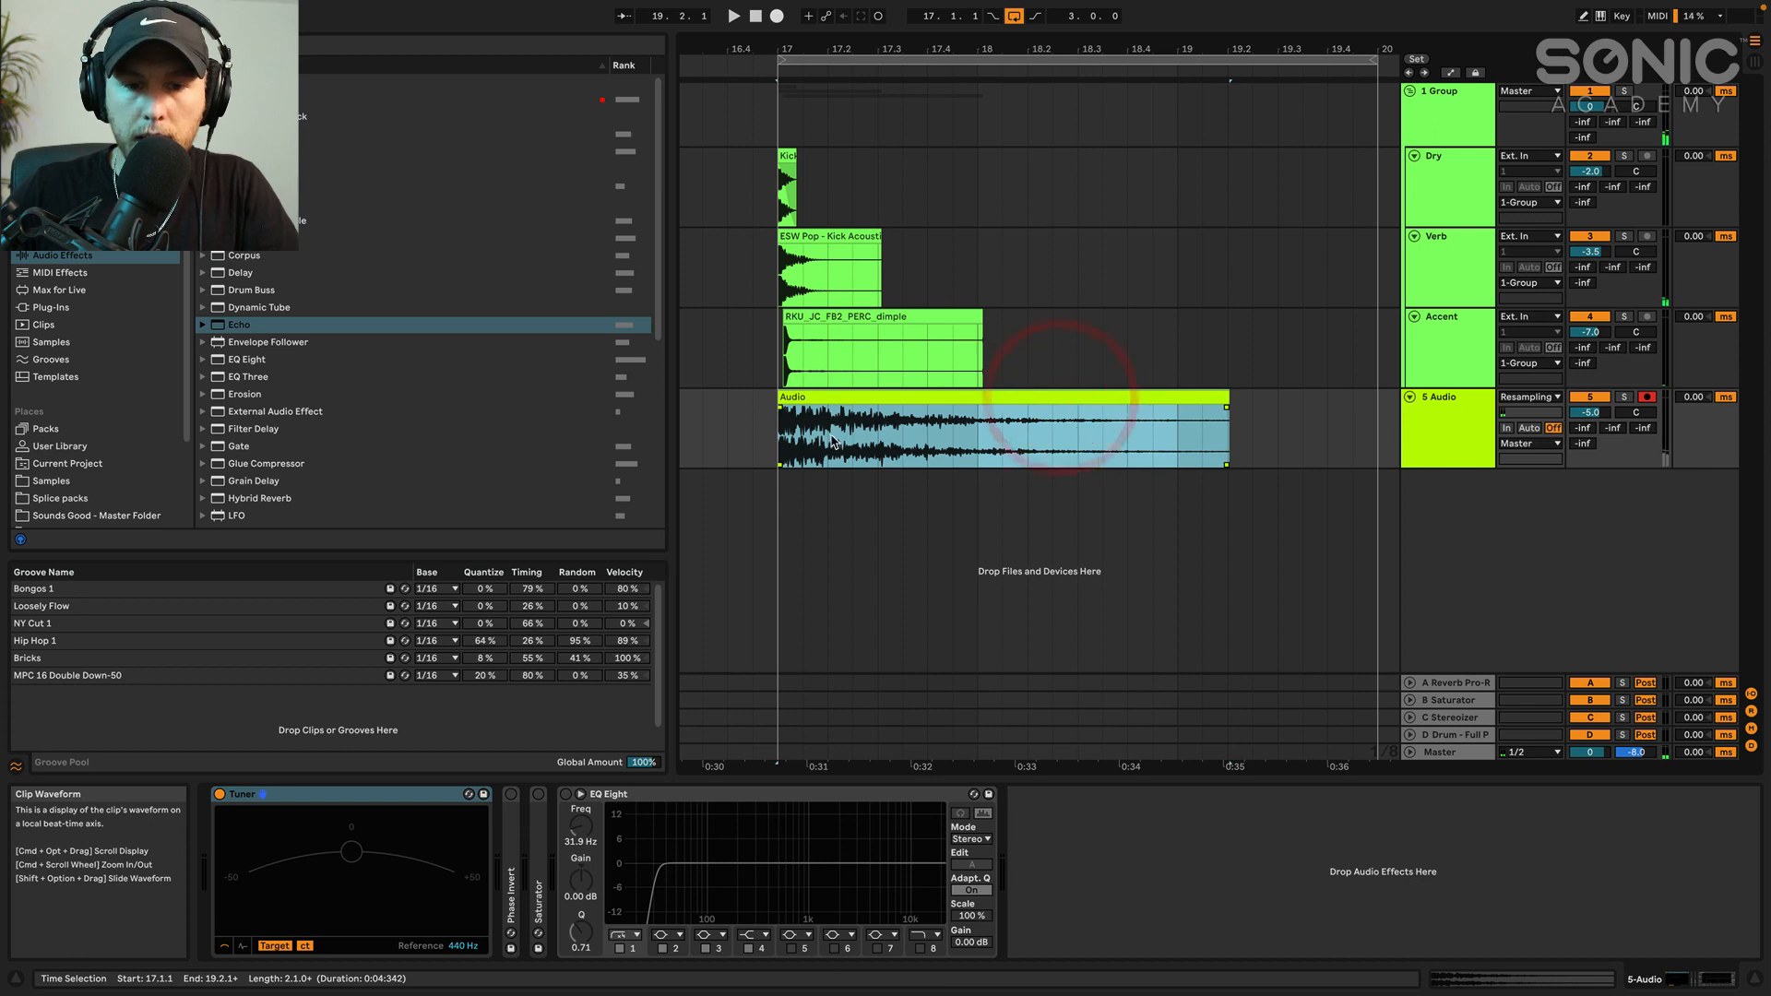
drag(831, 441, 731, 396)
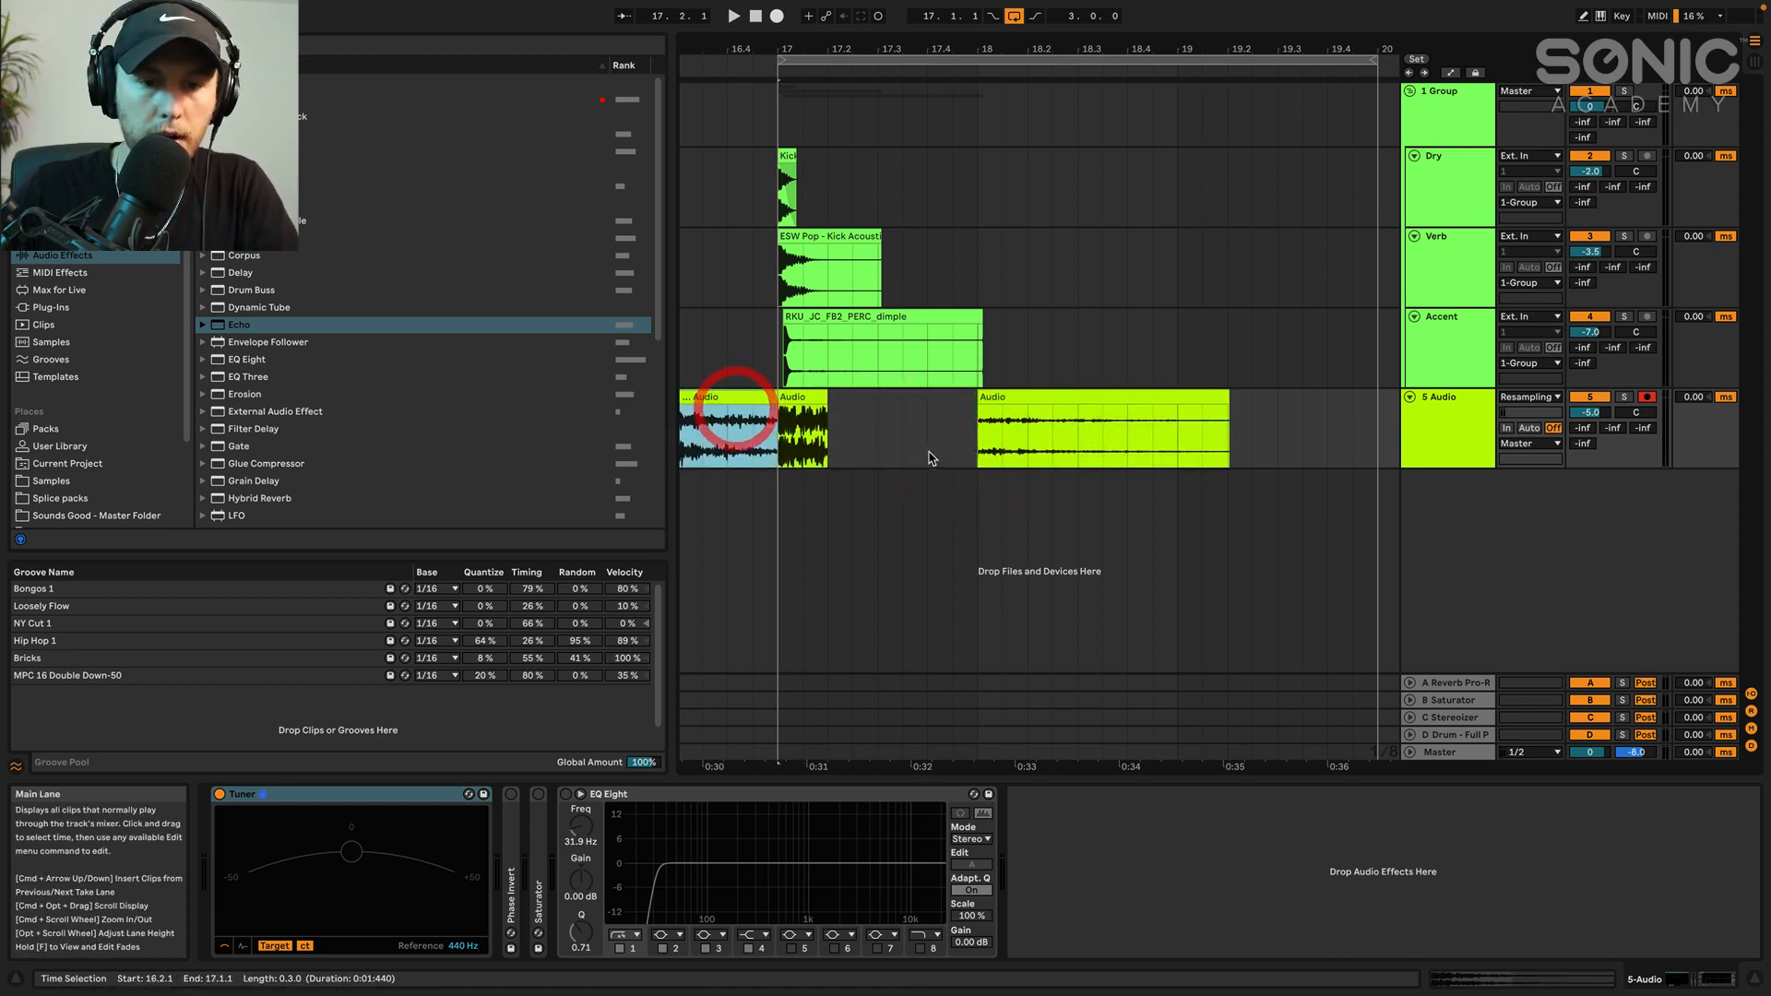
click(884, 408)
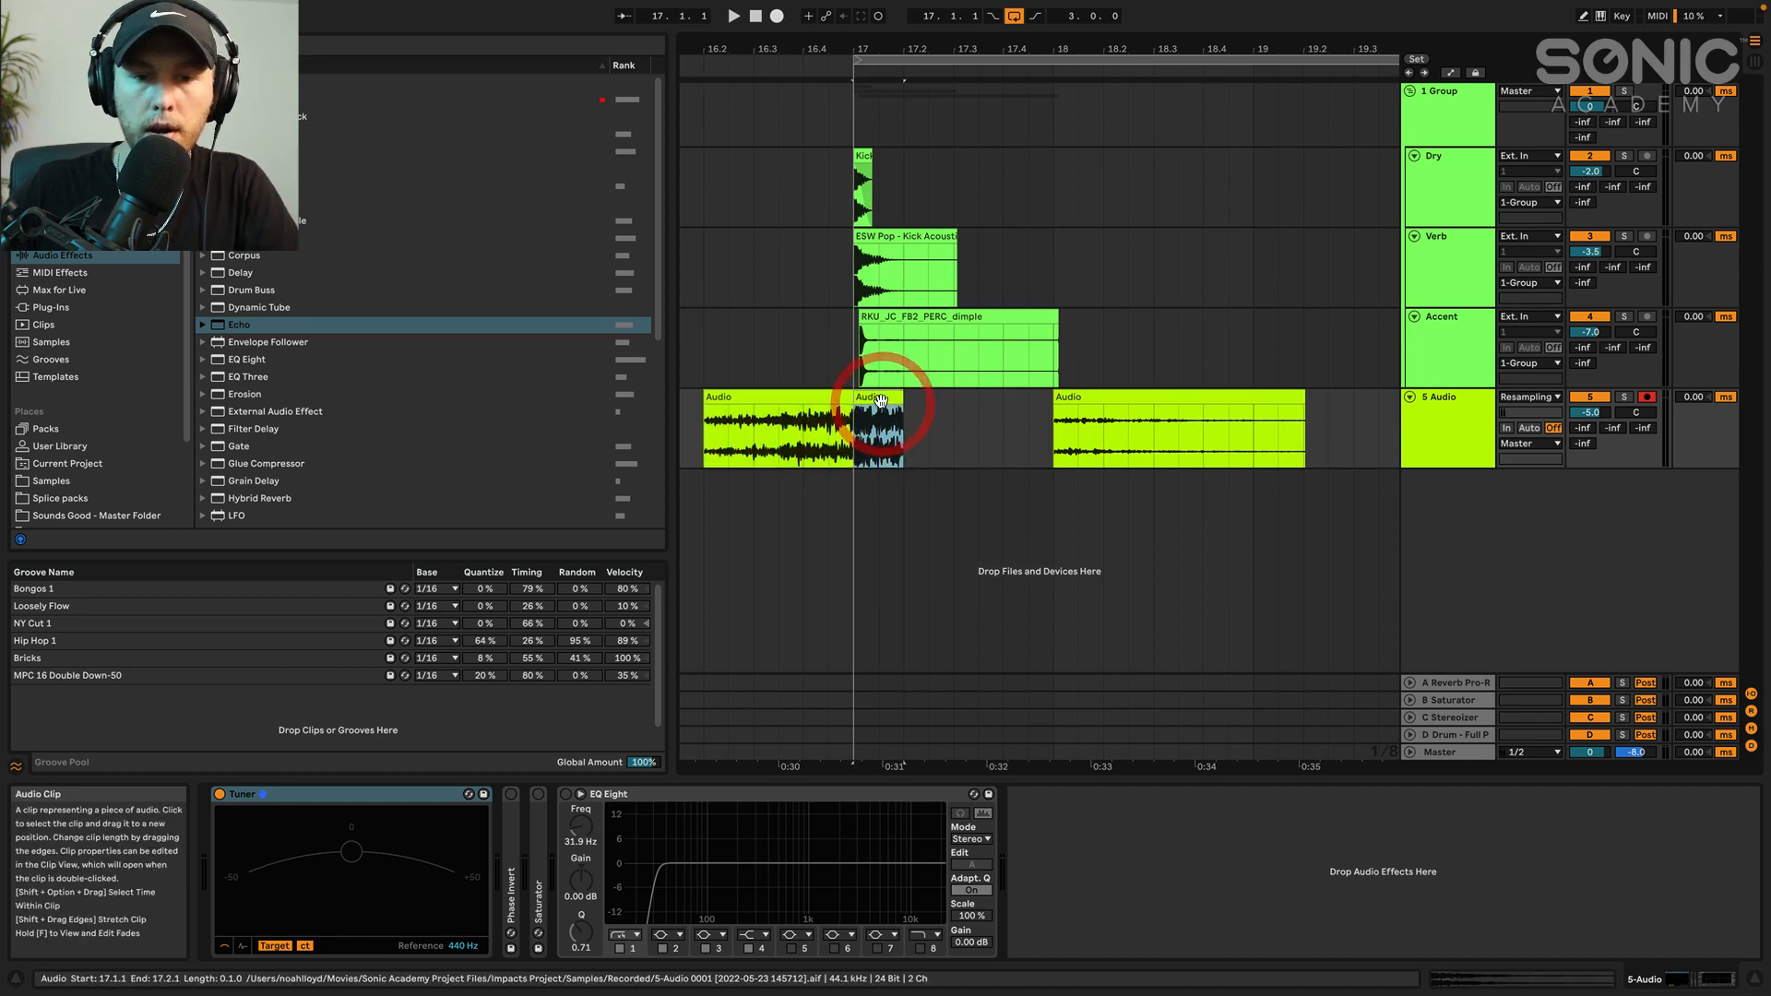
key(Delete)
click(1096, 399)
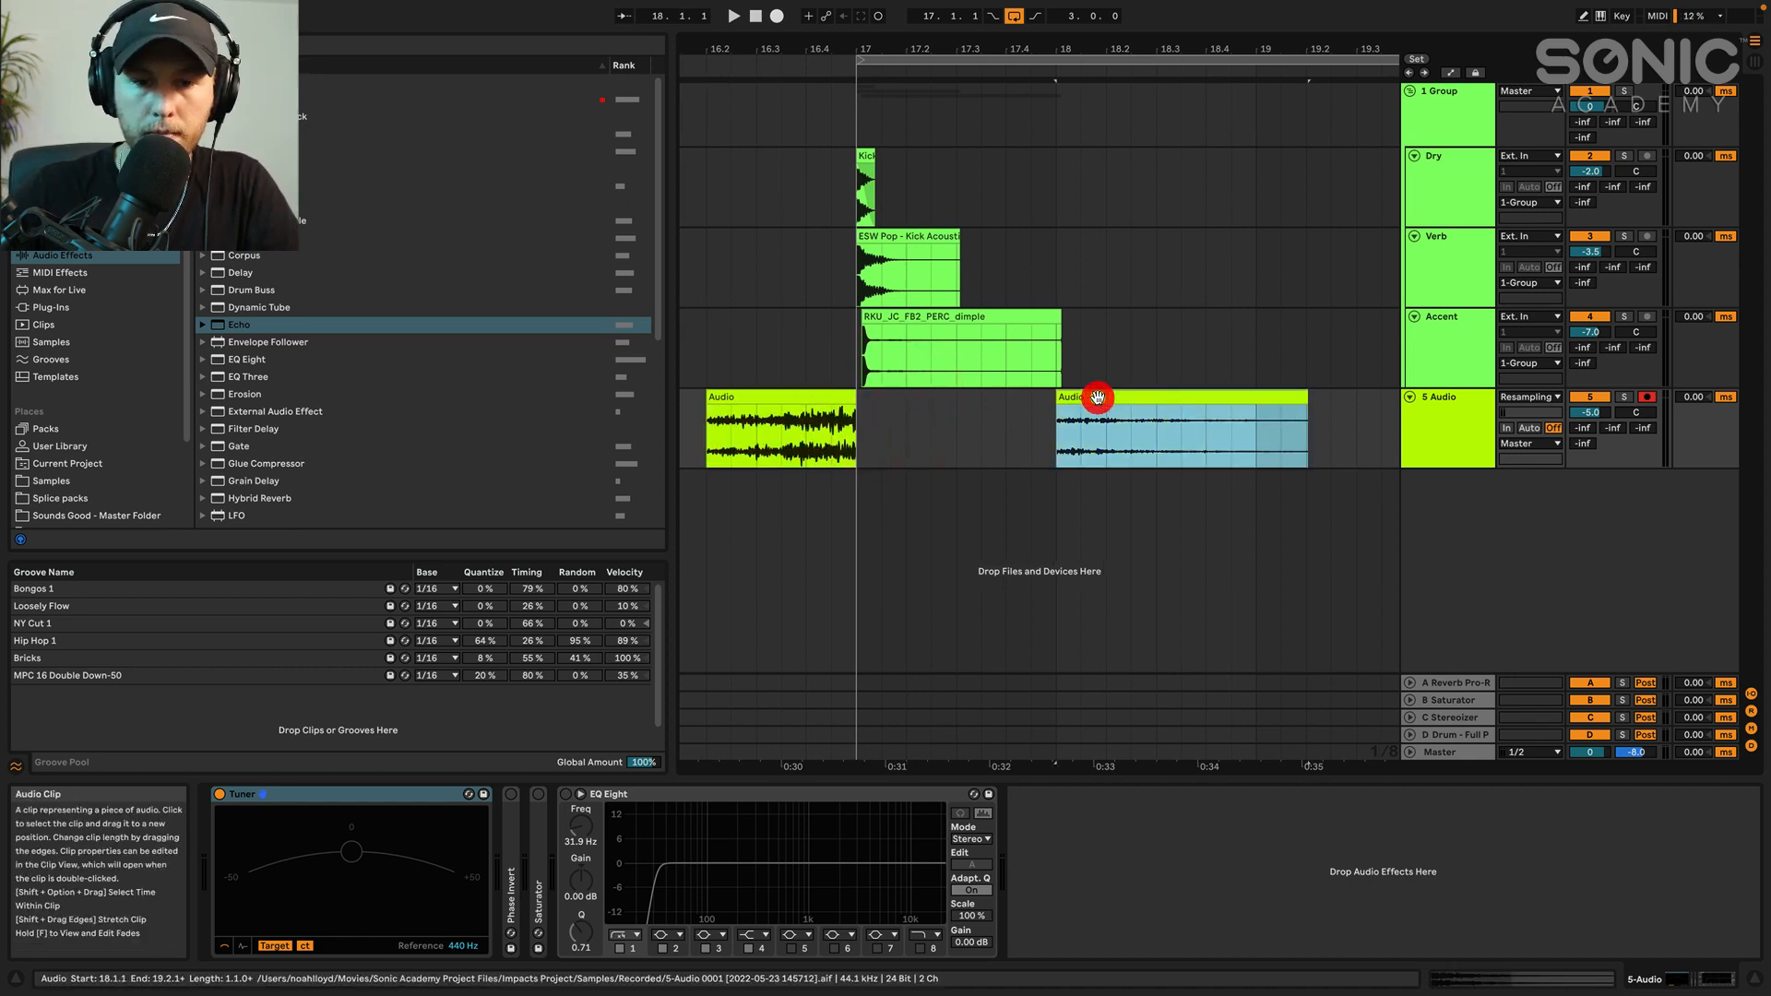
Shorten the reversed clip to the single beat from 16.4.1 to 17.1.1 and give it a fade-in
click(709, 398)
drag(708, 397, 902, 400)
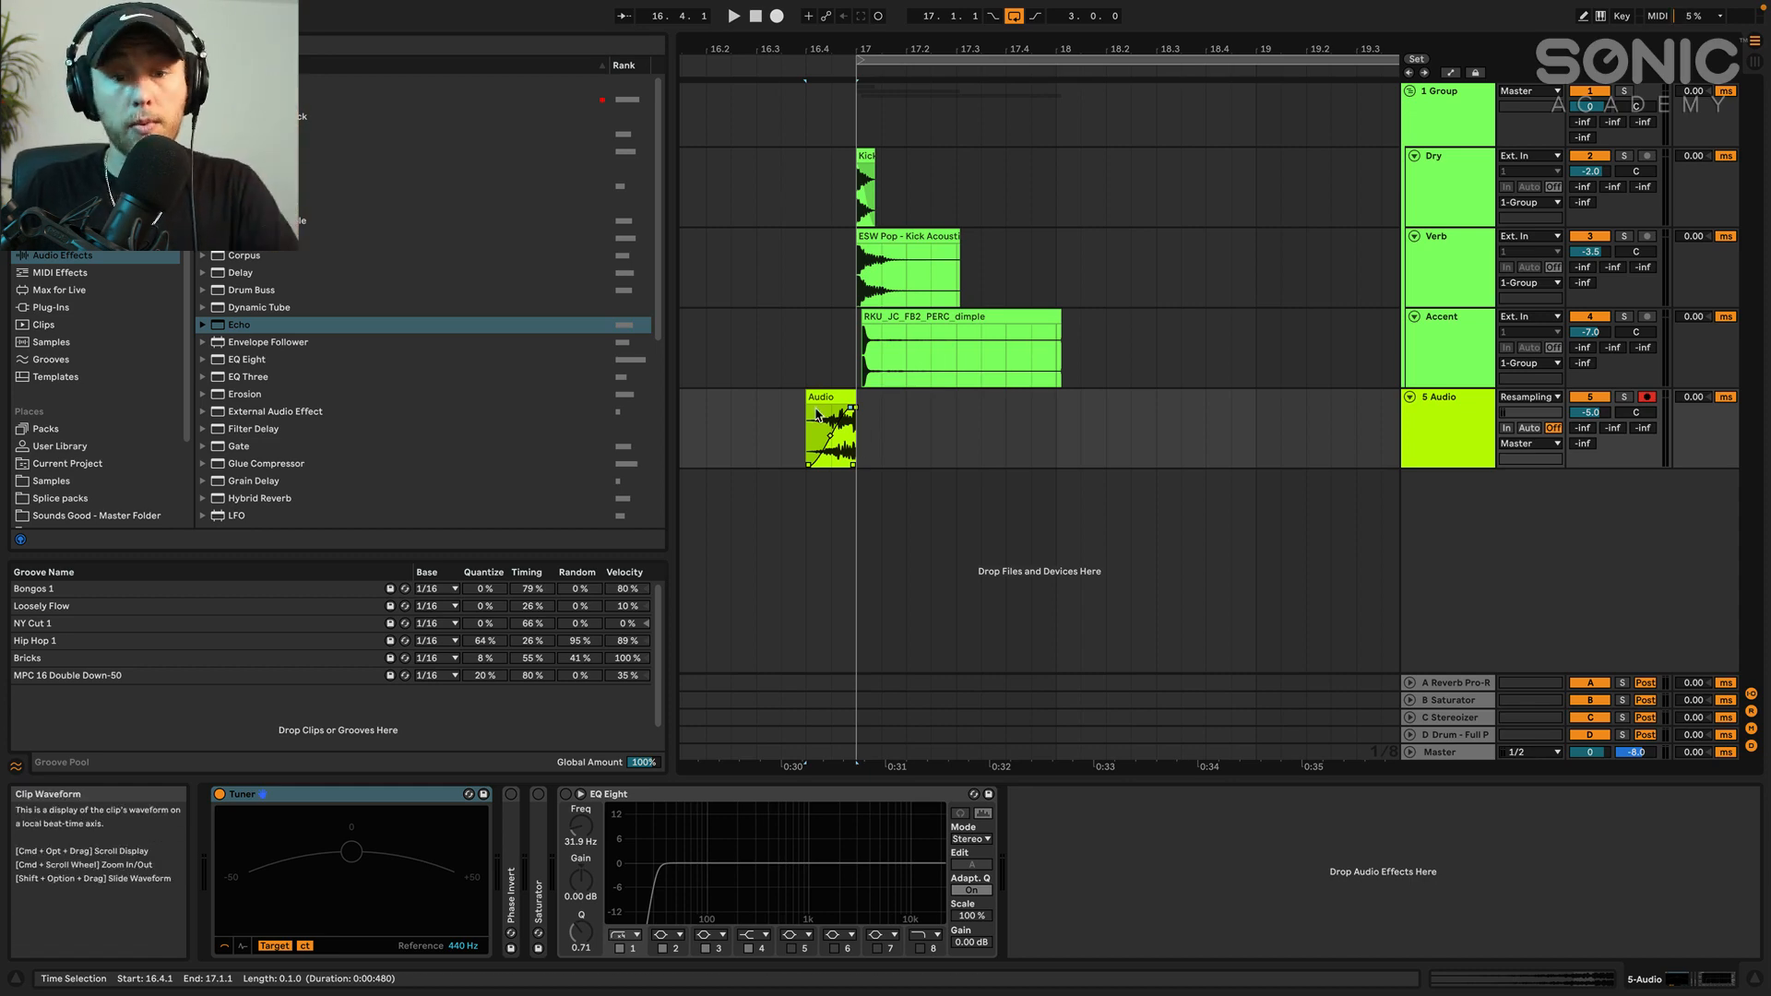
Move the loop start back to 16.4.1 to include the reversed clip
click(806, 369)
key(space)
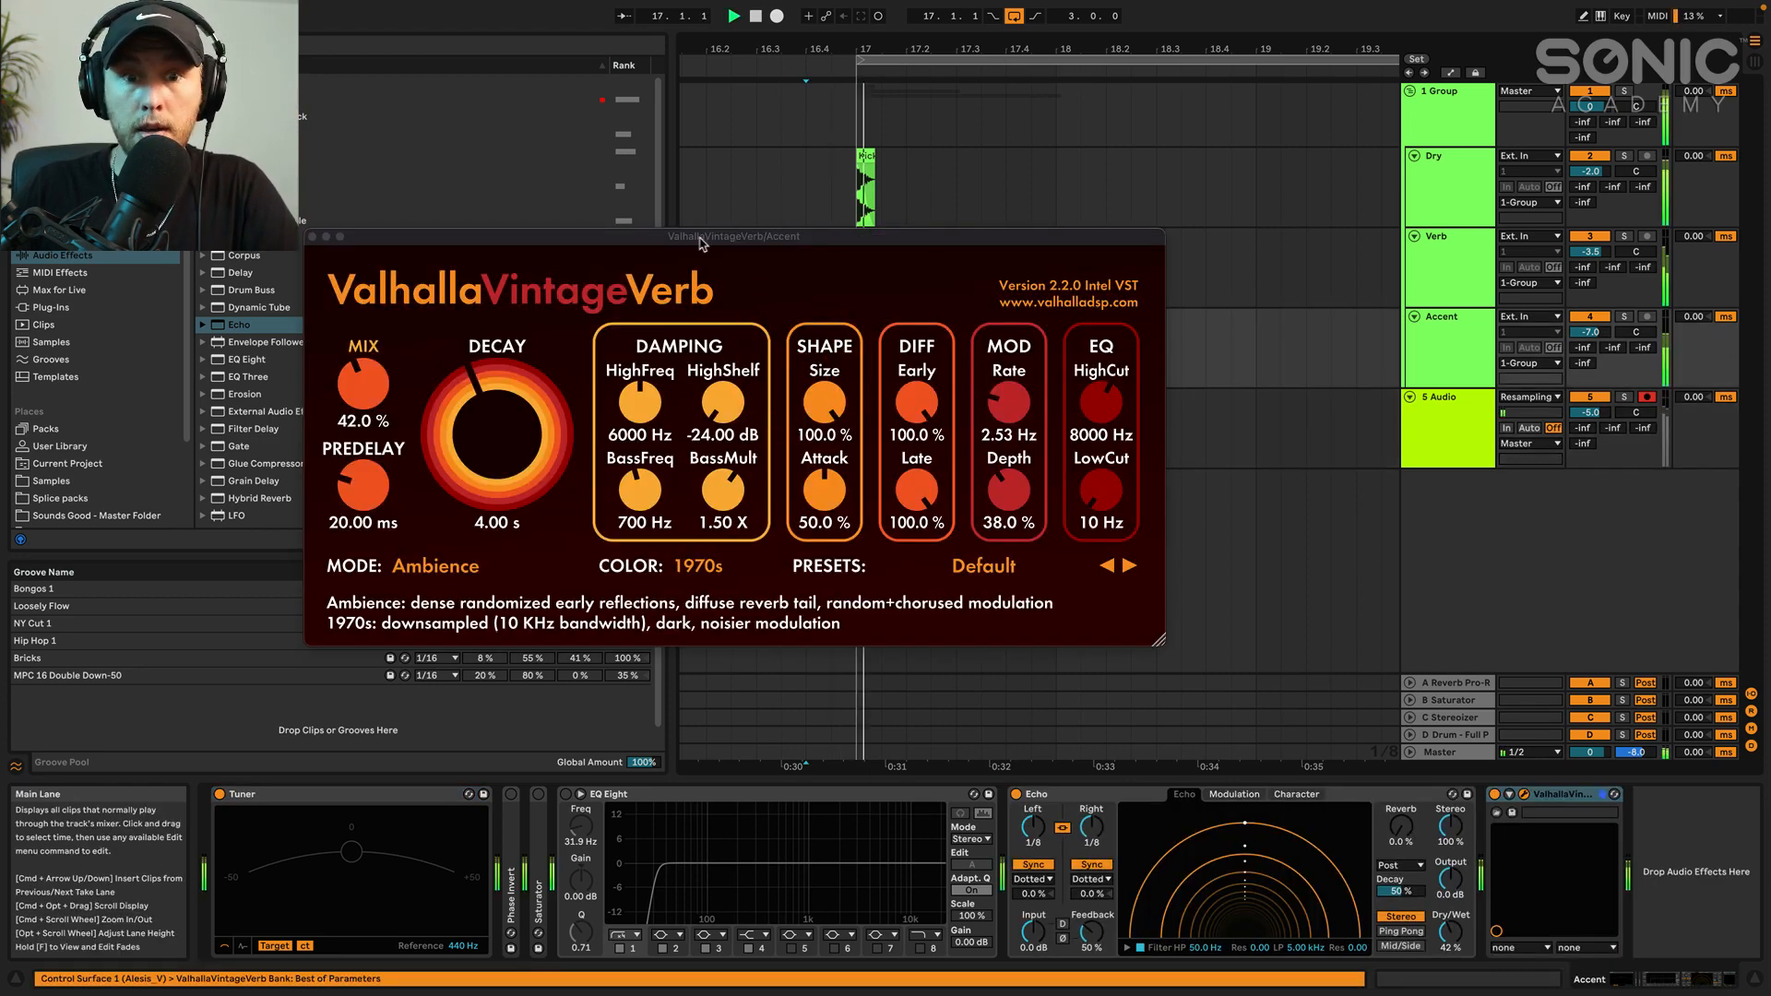
key(space)
click(859, 62)
drag(859, 61, 807, 64)
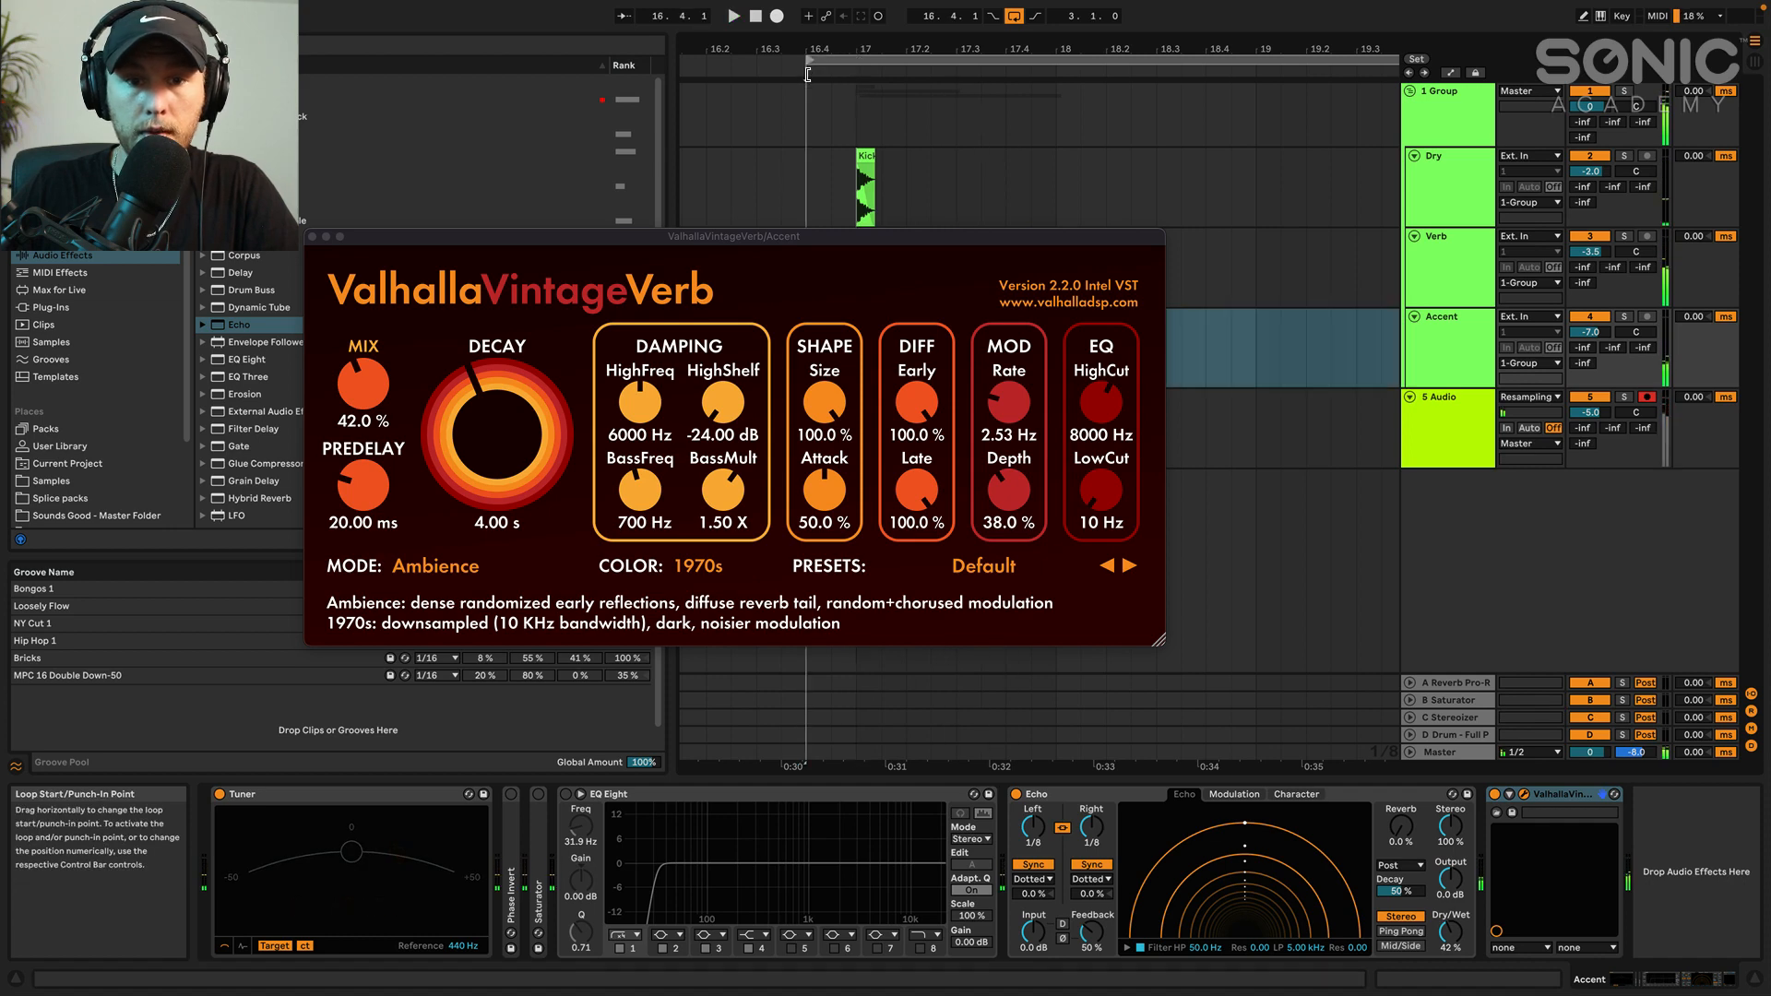
Close the ValhallaVintageVerb window and play the reversed lead-in together with the impact layers from 16.4.1
key(space)
click(313, 237)
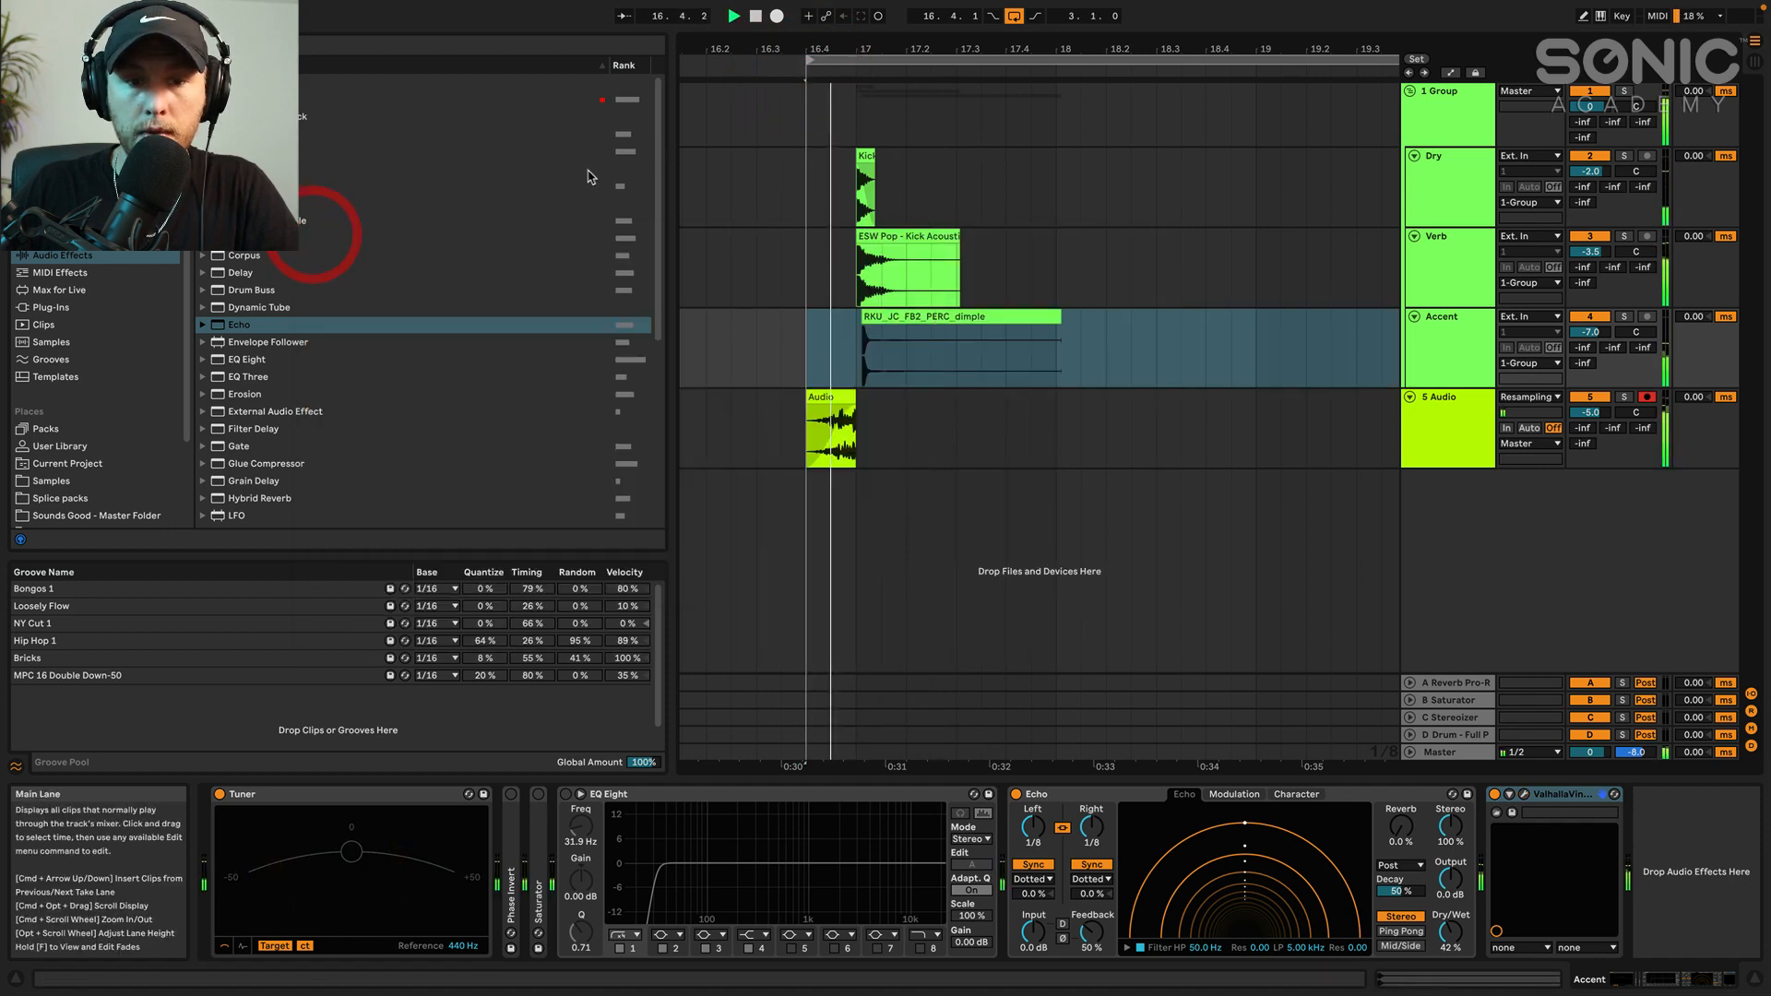
click(801, 212)
click(799, 214)
key(space)
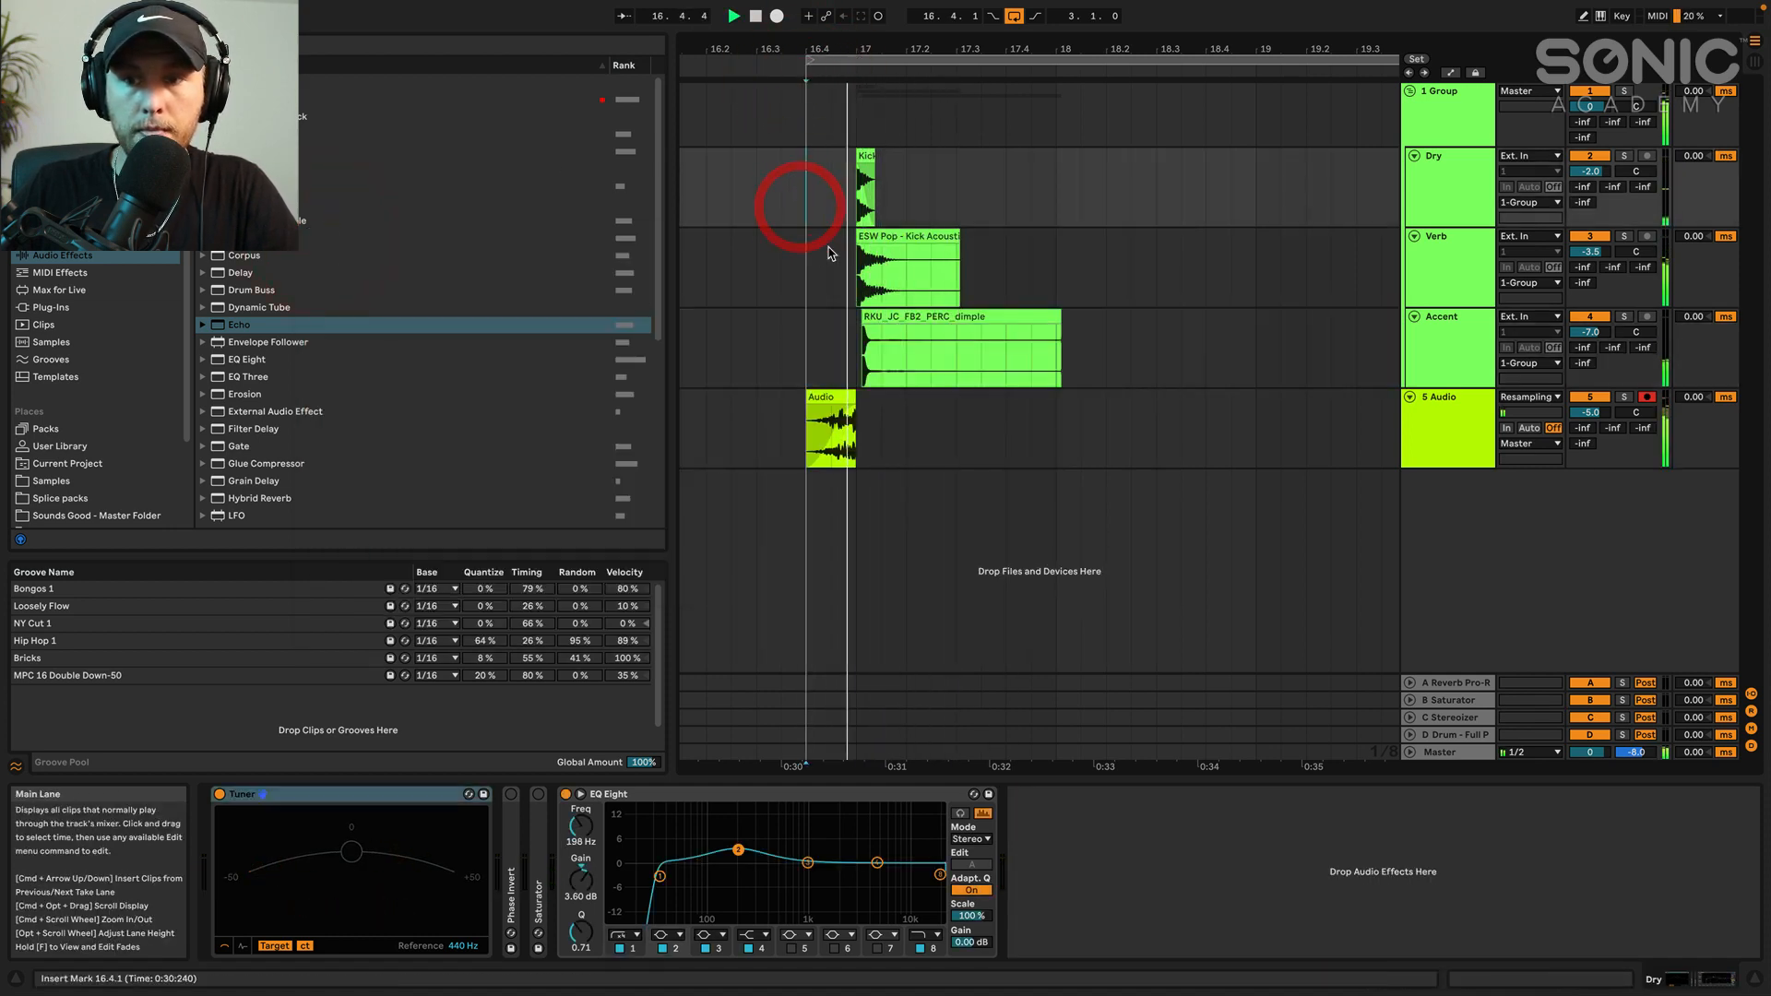
scroll(1057, 180, down, 3)
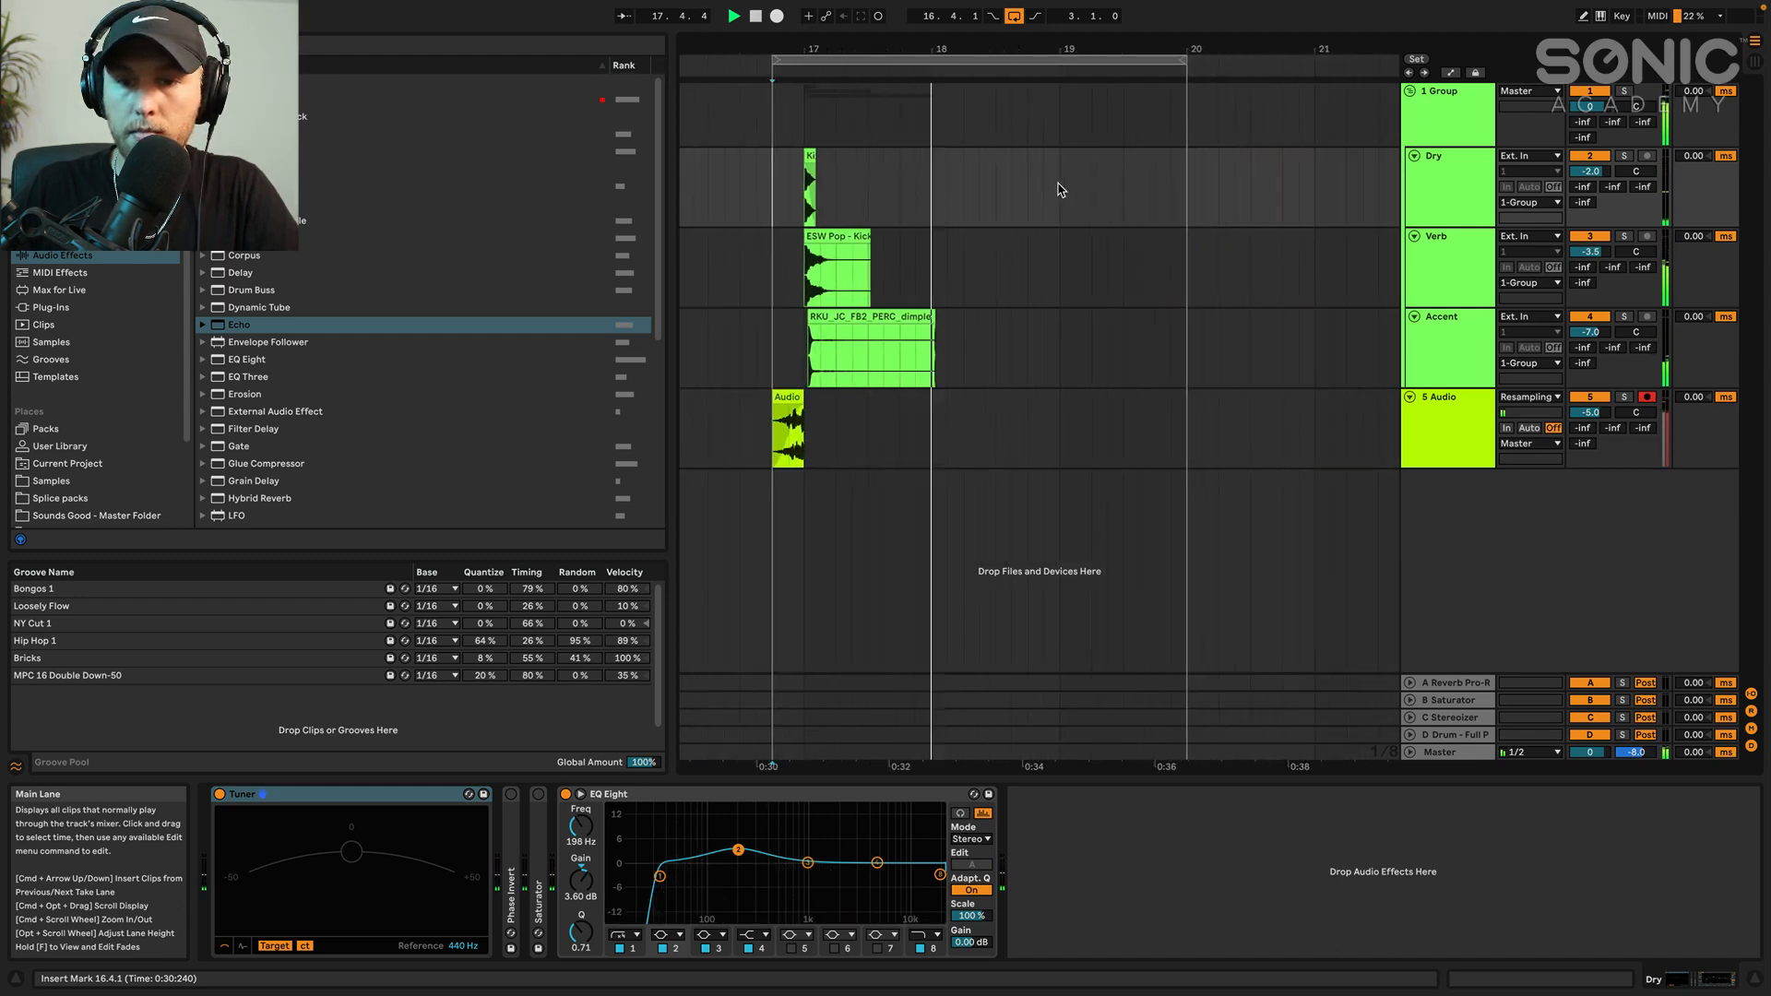